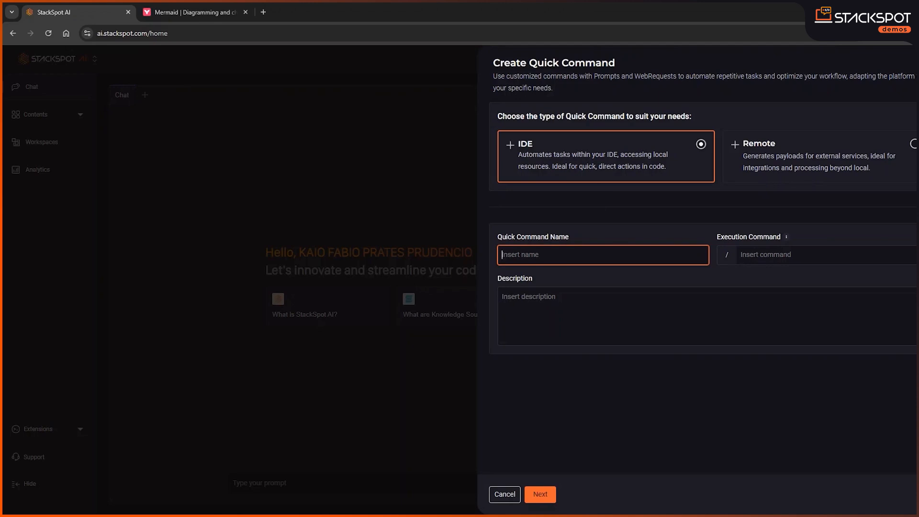
Name the quick command diagram-mermaid and describe it as "Automatically generates Mermaid diagrams in Markdown format"
{"action": "type", "text": "gram-mermaid"}
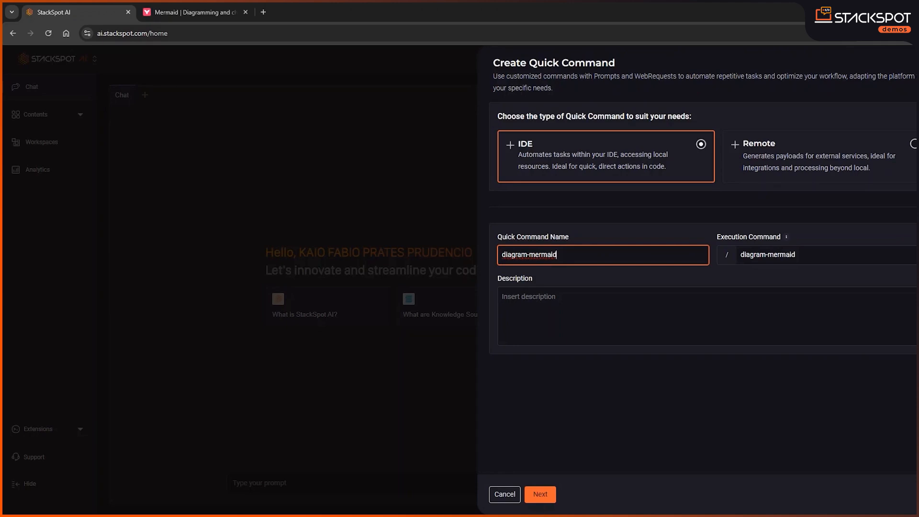
{"action": "left_click", "coordinate": [564, 343]}
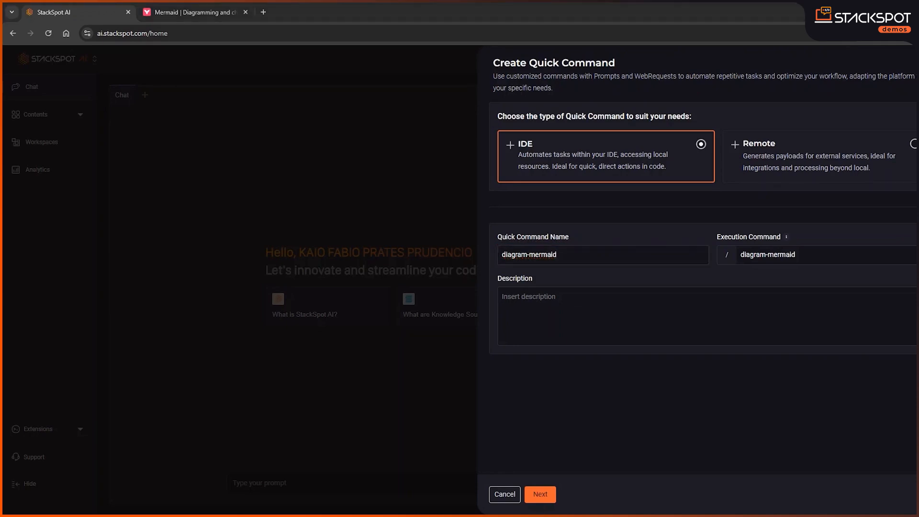
{"action": "type", "text": "Automatically generates Mermaid diagrams in Markdown format"}
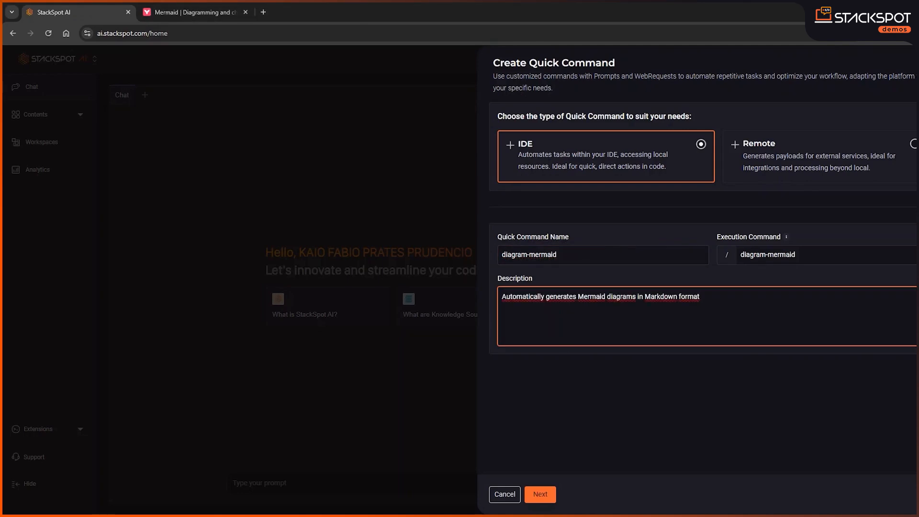
Create the quick command from the Hello World! template
{"action": "left_click", "coordinate": [542, 496]}
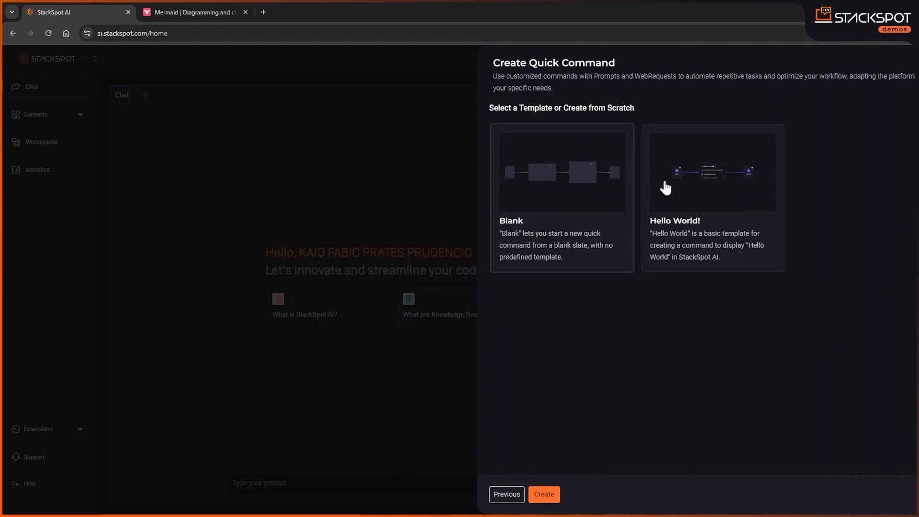
{"action": "left_click", "coordinate": [703, 181]}
{"action": "left_click", "coordinate": [549, 495]}
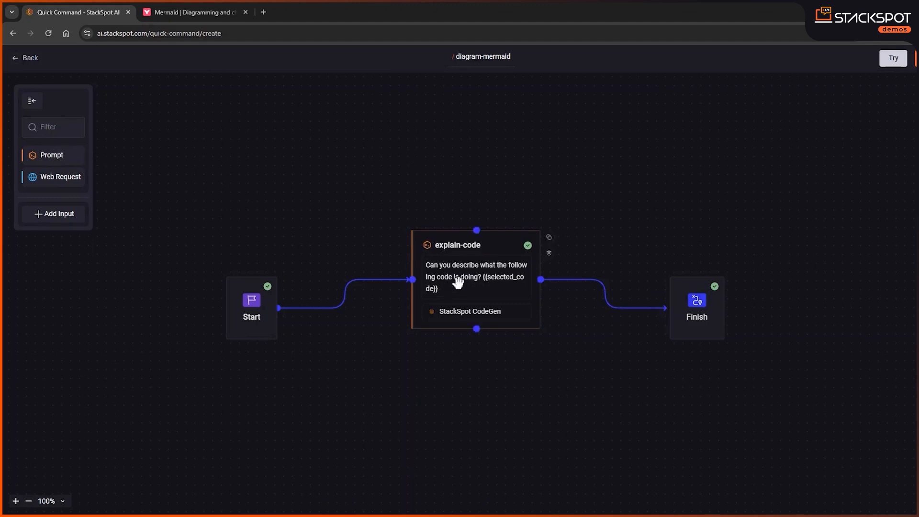
Move the explain-code prompt block slightly closer to Start and rename it process
{"action": "left_click", "coordinate": [470, 267]}
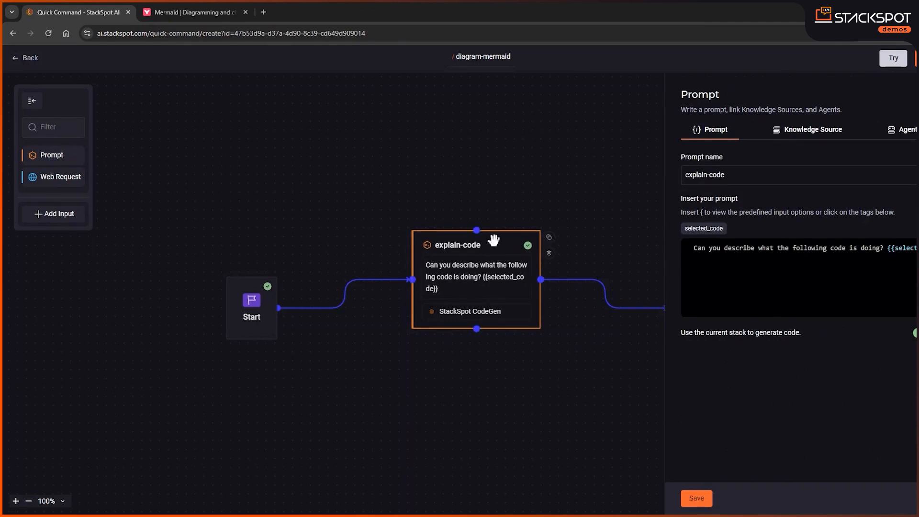
{"action": "left_click_drag", "start_coordinate": [443, 234], "coordinate": [400, 228]}
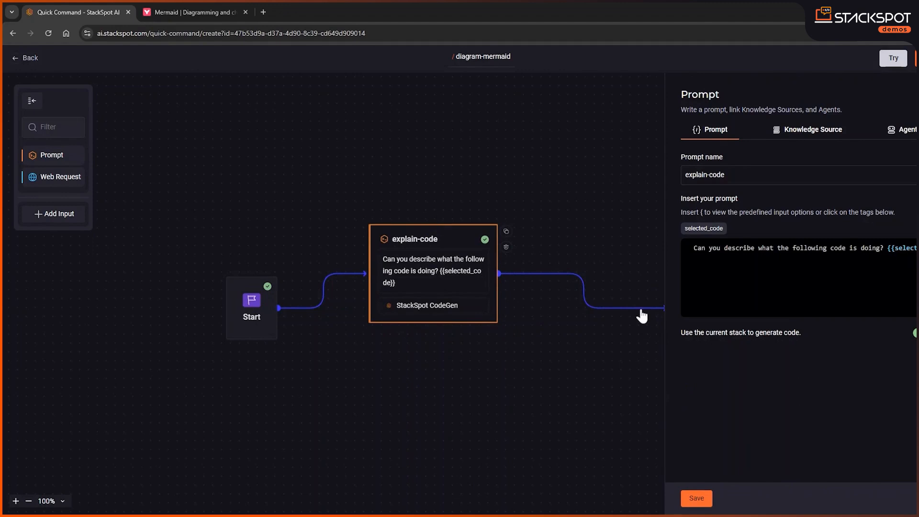
{"action": "triple_click", "coordinate": [717, 175]}
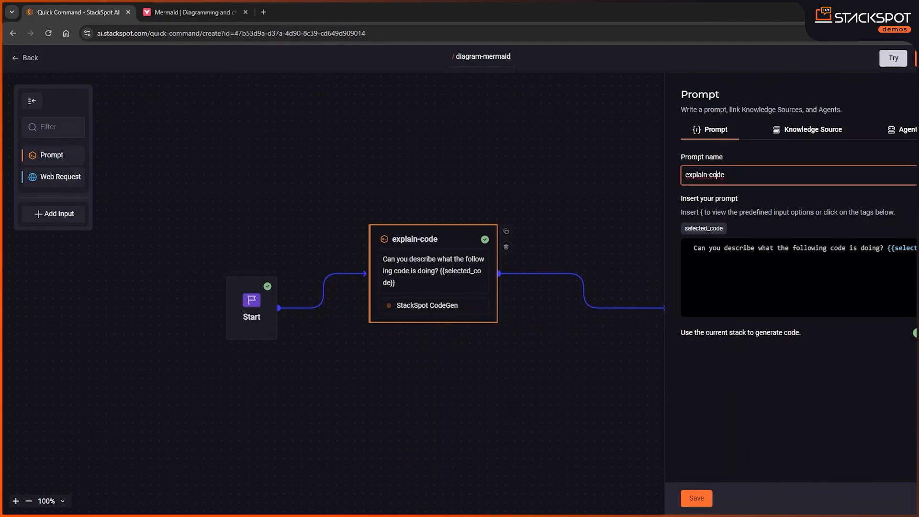
{"action": "key", "text": "BackSpace"}
{"action": "type", "text": "process"}
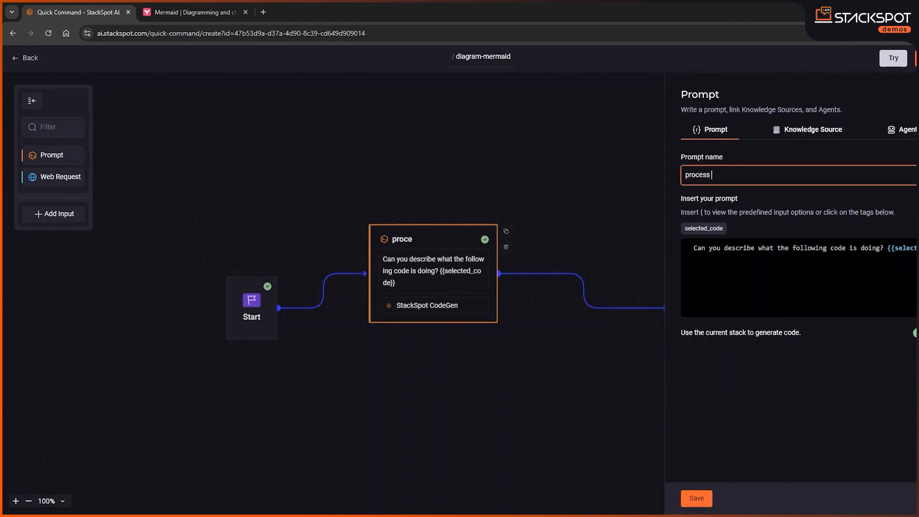
{"action": "key", "text": "BackSpace"}
Replace the prompt text with the copied instructions for a Markdown Mermaid flow diagram with bold variables, emphasized decision flows and summary comments
{"action": "left_click", "coordinate": [814, 277]}
{"action": "key", "text": "ctrl+a"}
{"action": "key", "text": "BackSpace"}
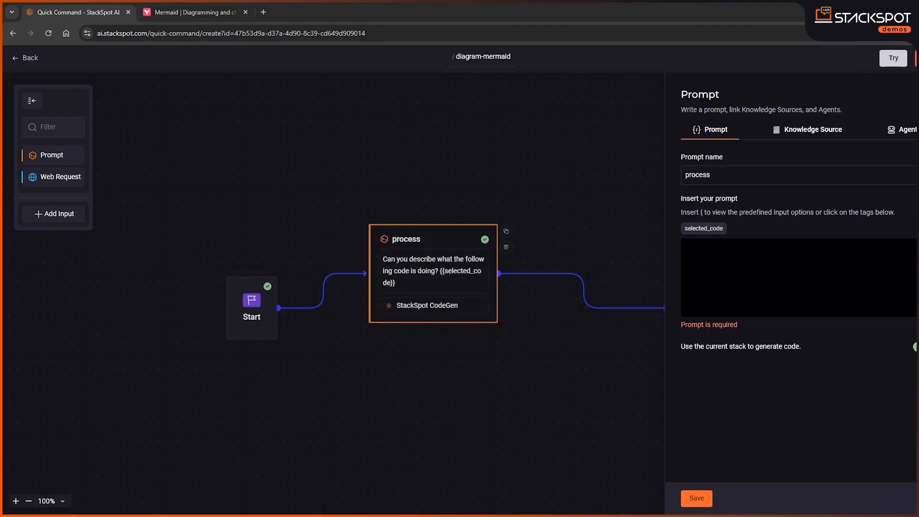
{"action": "type", "text": "Create a mermaid flow diagram with the selected code. Put it in Markdown format. Make the variables bold, Emphasize the decision-making flows.  Leave comments describing a summary of the flow."}
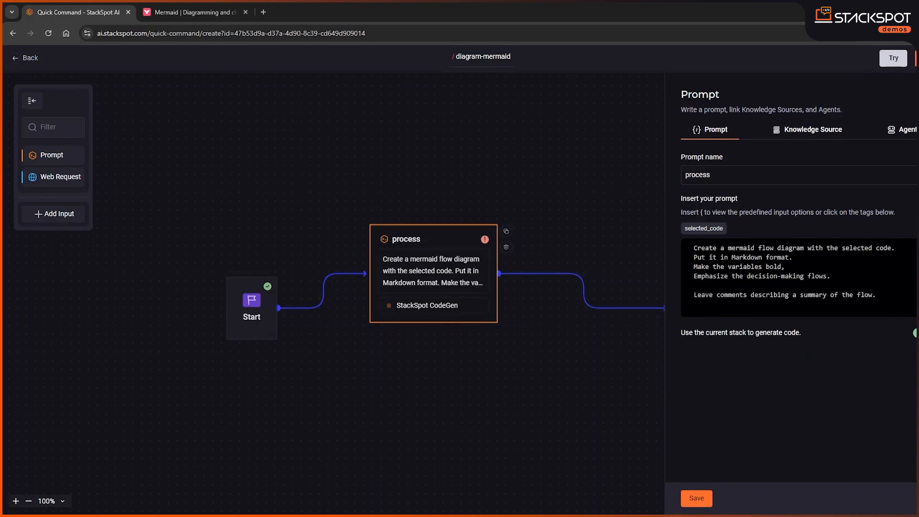
Append the selected_code variable on a new line at the end of the prompt and save the prompt
{"action": "key", "text": "Return"}
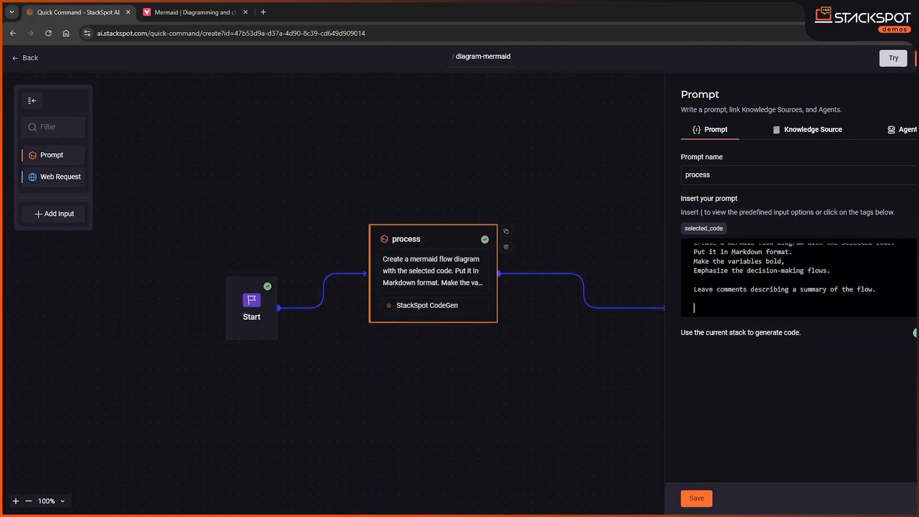
{"action": "left_click", "coordinate": [710, 234]}
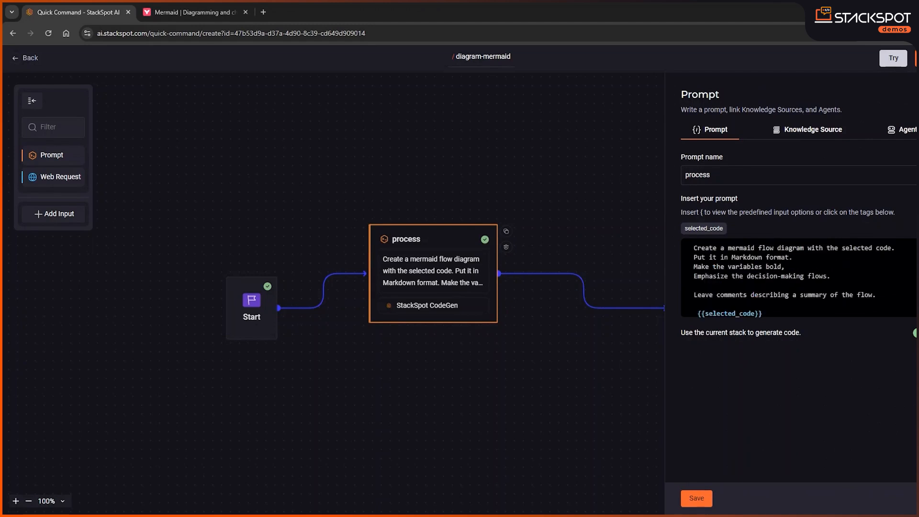
{"action": "key", "text": "ctrl+a"}
{"action": "scroll", "coordinate": [799, 277], "scroll_direction": "down", "scroll_amount": 1}
{"action": "left_click", "coordinate": [766, 289]}
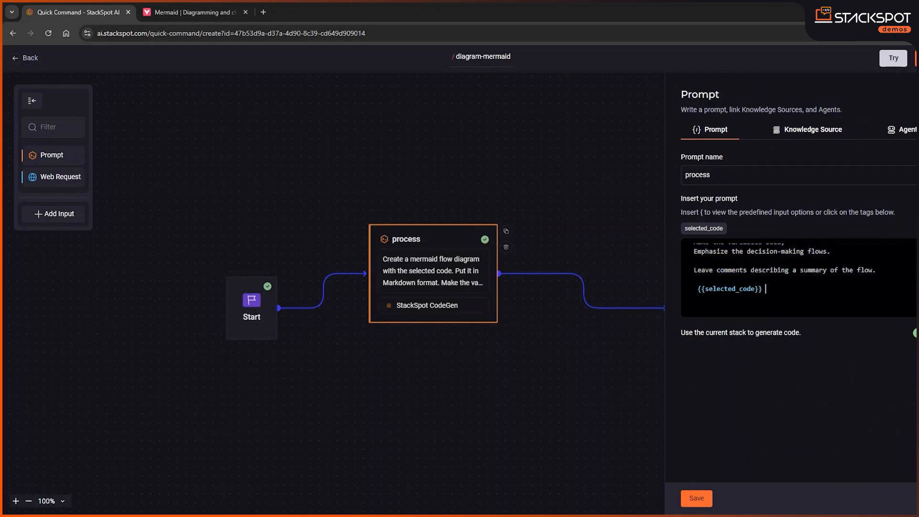
{"action": "left_click", "coordinate": [697, 499]}
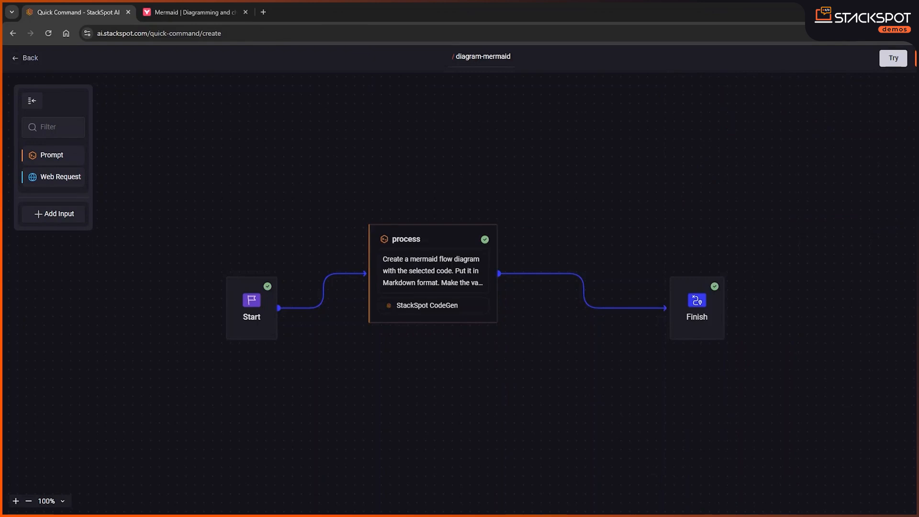
Try to save and test the quick command
{"action": "left_click", "coordinate": [893, 61]}
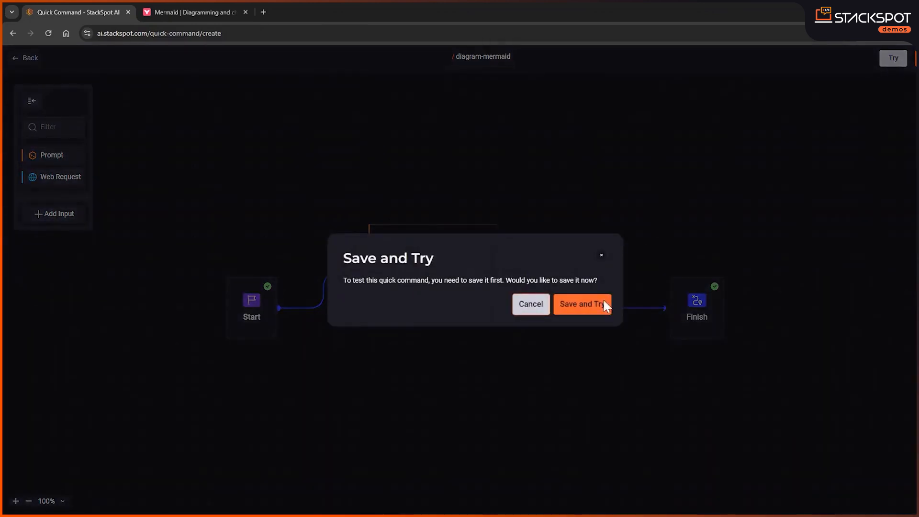
{"action": "left_click", "coordinate": [583, 306]}
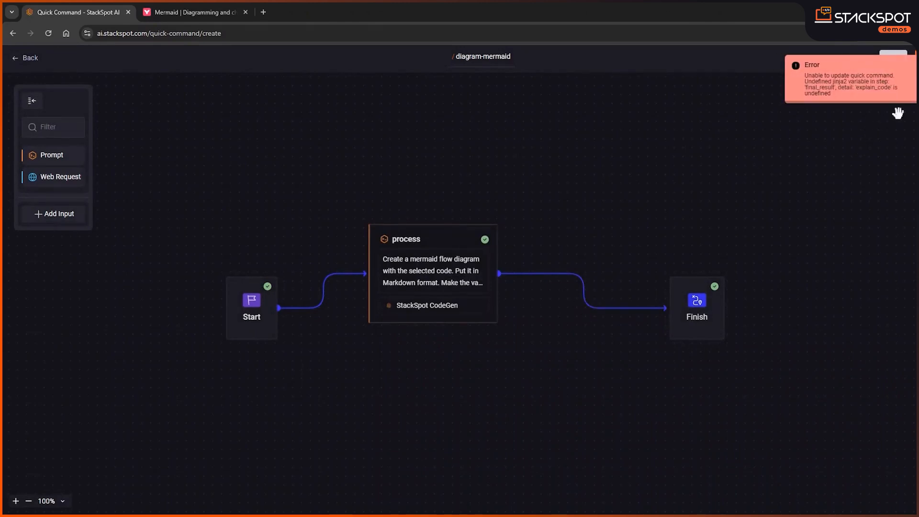
Set the Finish block's utilization to Code so the output is pasted directly into the code
{"action": "left_click", "coordinate": [707, 316]}
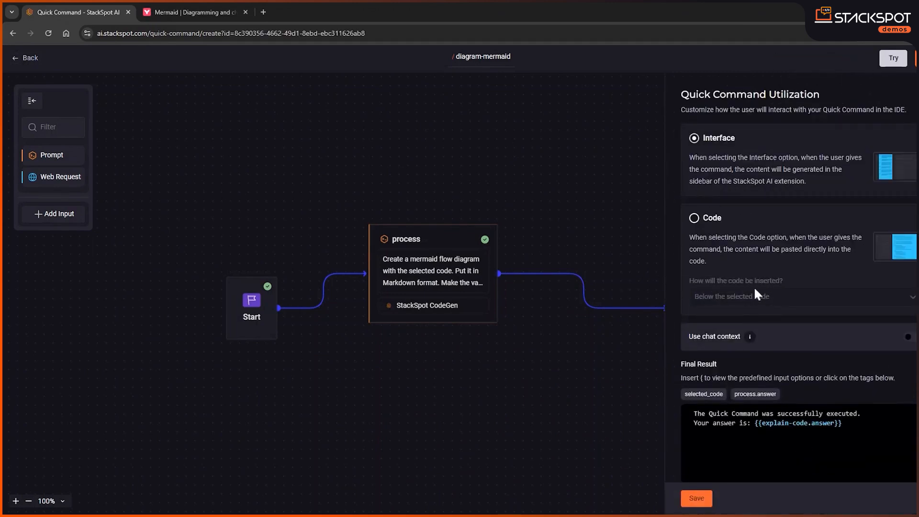
{"action": "scroll", "coordinate": [763, 251], "scroll_direction": "down", "scroll_amount": 1}
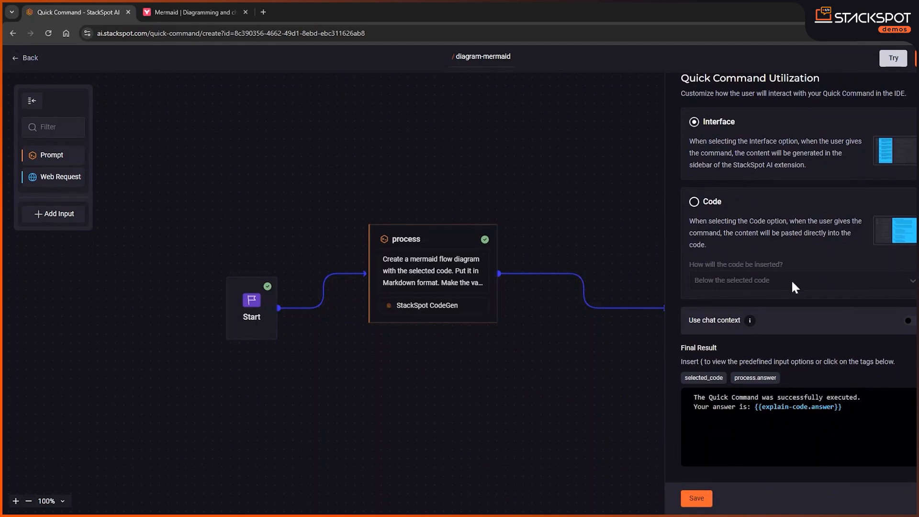
{"action": "left_click", "coordinate": [695, 203]}
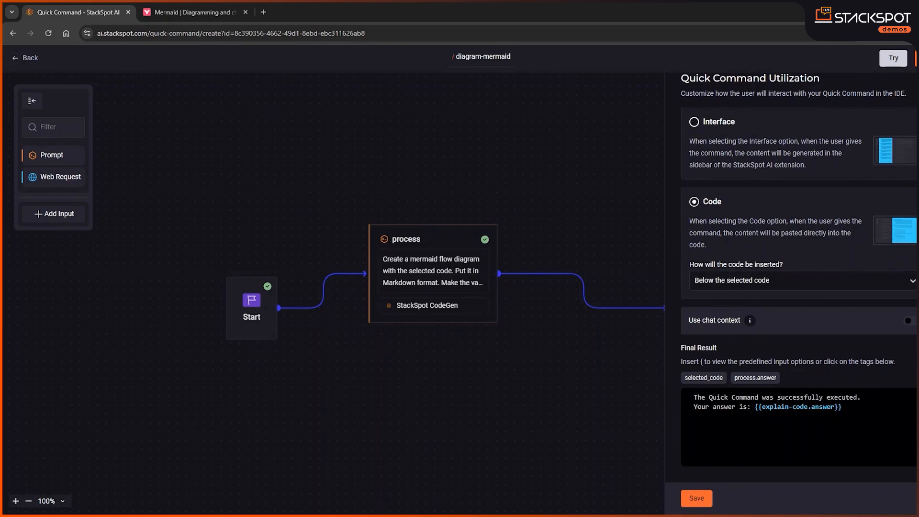
Replace the Finish block's final result text with the process.answer variable and save the block
{"action": "left_click_drag", "start_coordinate": [845, 407], "coordinate": [674, 395]}
{"action": "key", "text": "BackSpace"}
{"action": "left_click", "coordinate": [753, 381]}
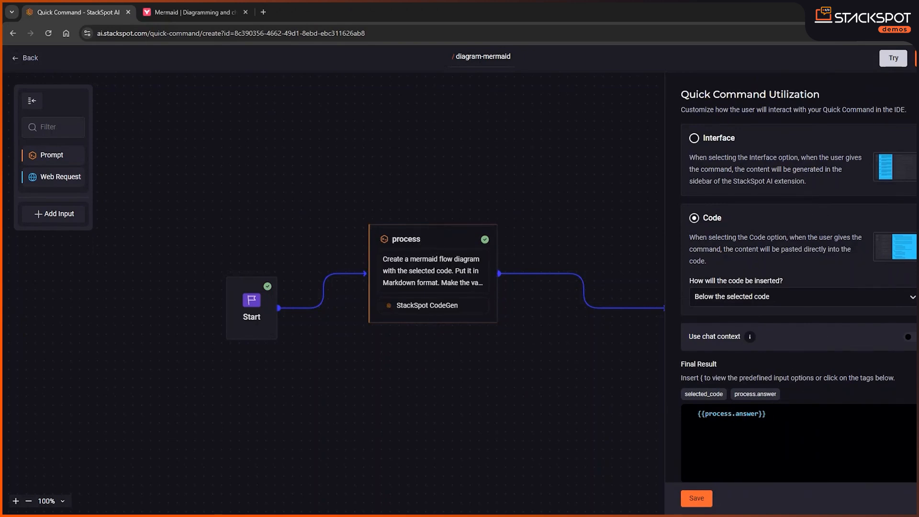
{"action": "left_click", "coordinate": [701, 497]}
Save the quick command for testing and execute it on the copied NumberCheck Java class
{"action": "left_click", "coordinate": [892, 59]}
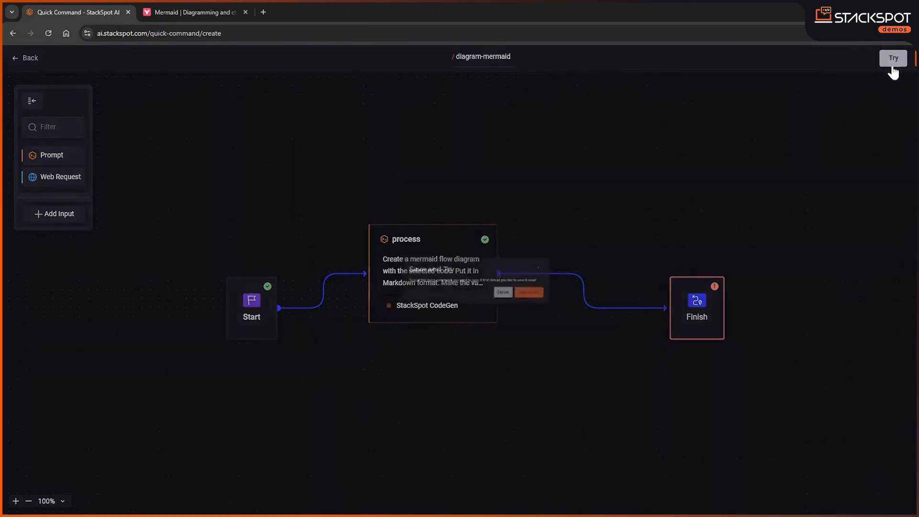
{"action": "left_click", "coordinate": [582, 304]}
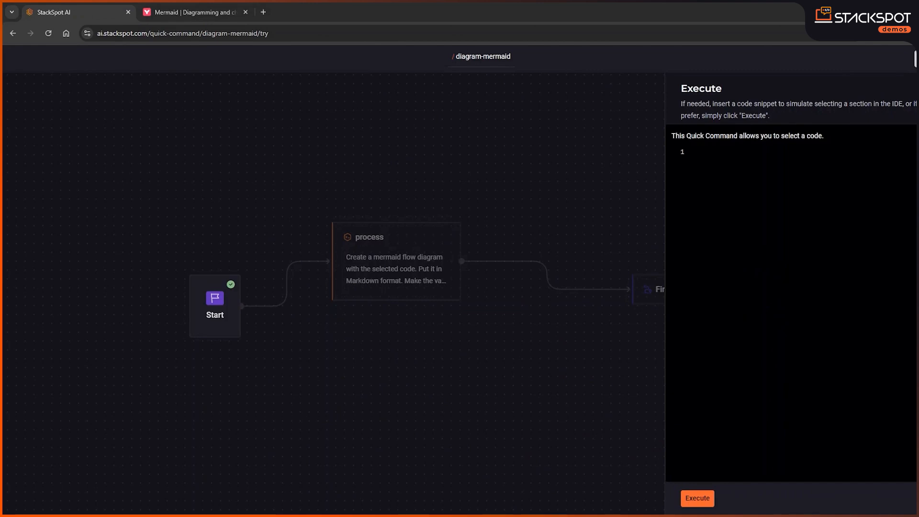
{"action": "left_click", "coordinate": [698, 152]}
{"action": "key", "text": "ctrl+v"}
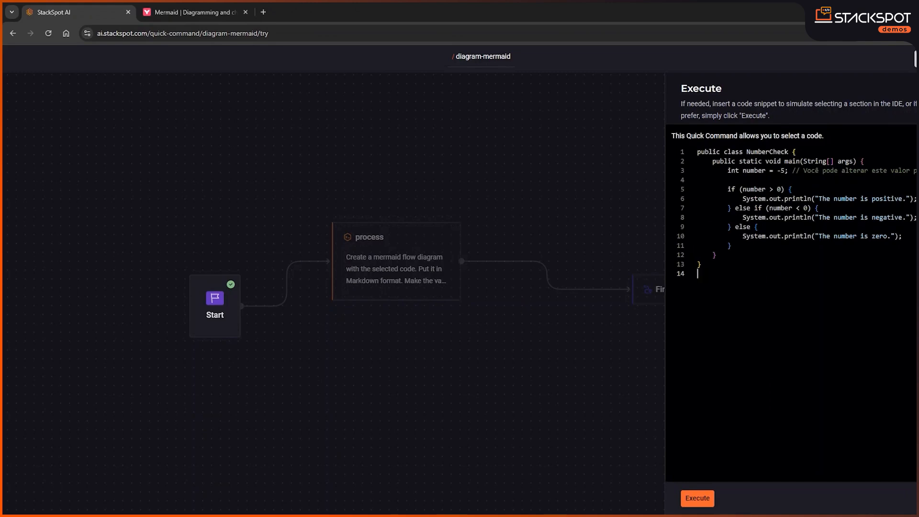
{"action": "left_click", "coordinate": [698, 499]}
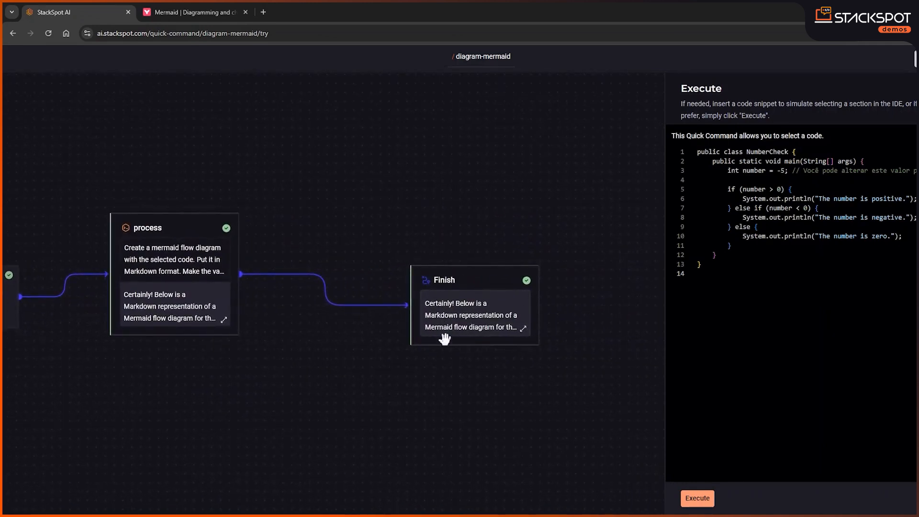
Copy the diagram code from the Finish response and replace the sample code in the Mermaid Live Editor with it
{"action": "left_click", "coordinate": [472, 313]}
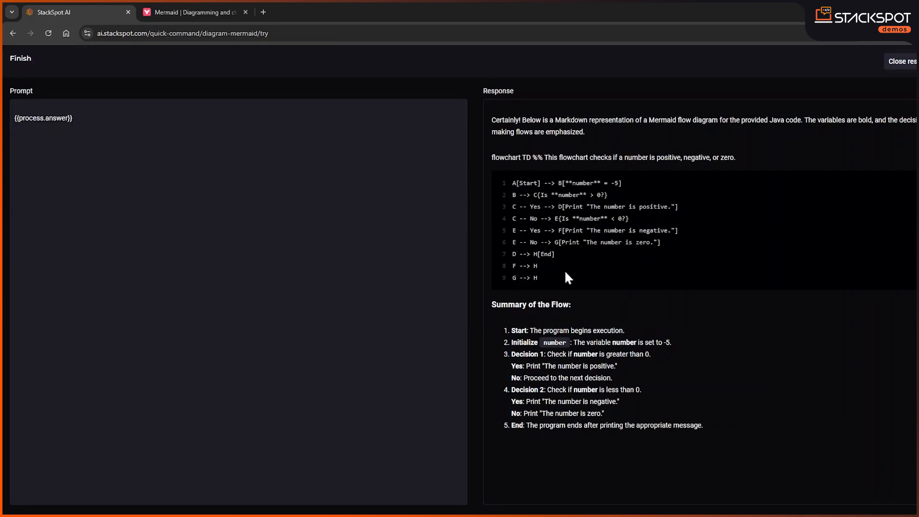
{"action": "left_click_drag", "start_coordinate": [528, 264], "coordinate": [511, 181]}
{"action": "key", "text": "ctrl+c"}
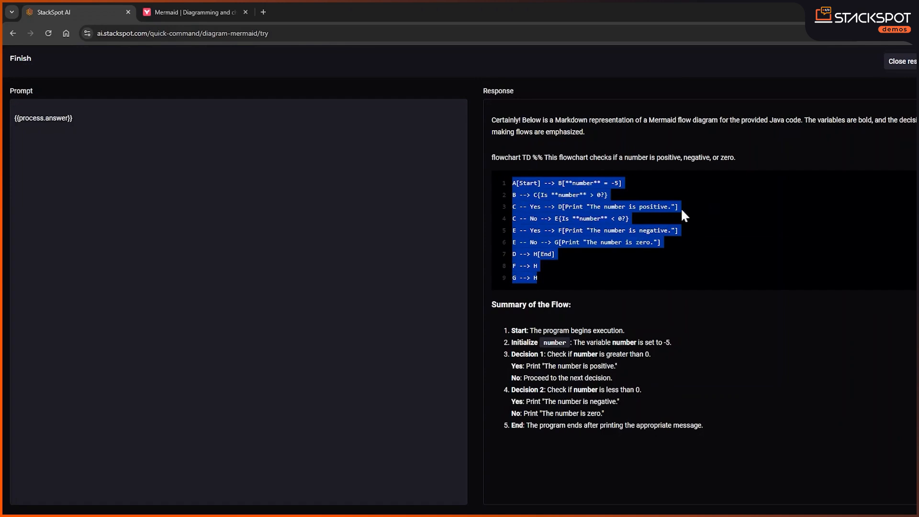
{"action": "left_click", "coordinate": [189, 8]}
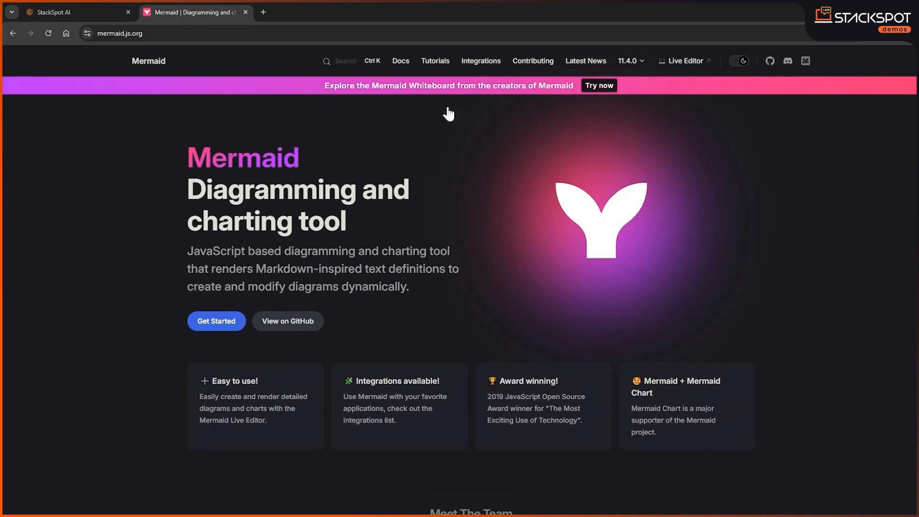
{"action": "left_click", "coordinate": [680, 65]}
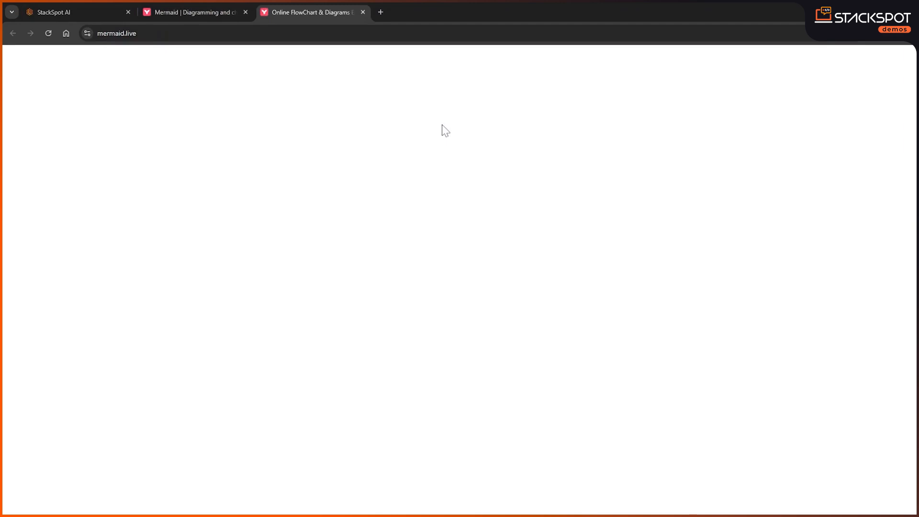
{"action": "key", "text": "ctrl+a"}
{"action": "key", "text": "BackSpace"}
{"action": "key", "text": "ctrl+v"}
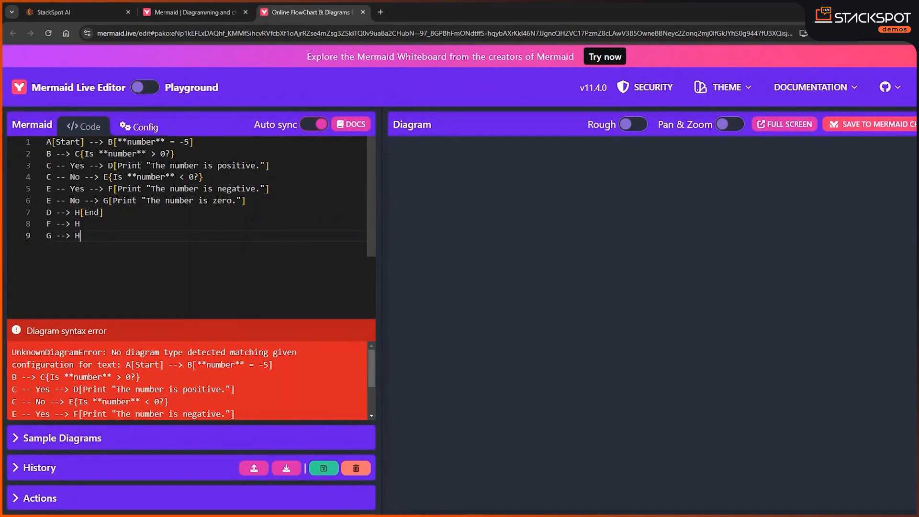
{"action": "scroll", "coordinate": [191, 201], "scroll_direction": "down", "scroll_amount": 1}
{"action": "scroll", "coordinate": [201, 205], "scroll_direction": "up", "scroll_amount": 1}
Return to StackSpot AI, close the Finish response and examine the process block's prompt and response
{"action": "left_click", "coordinate": [65, 8]}
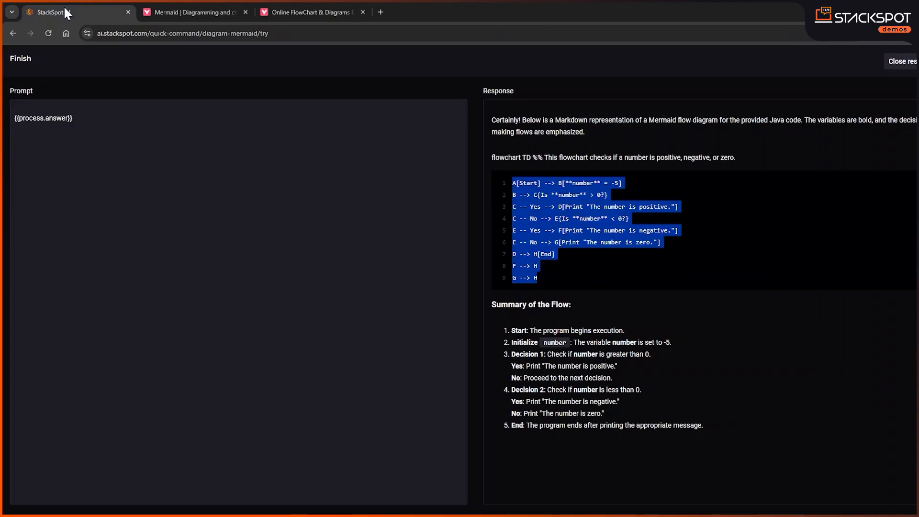
{"action": "left_click", "coordinate": [911, 67]}
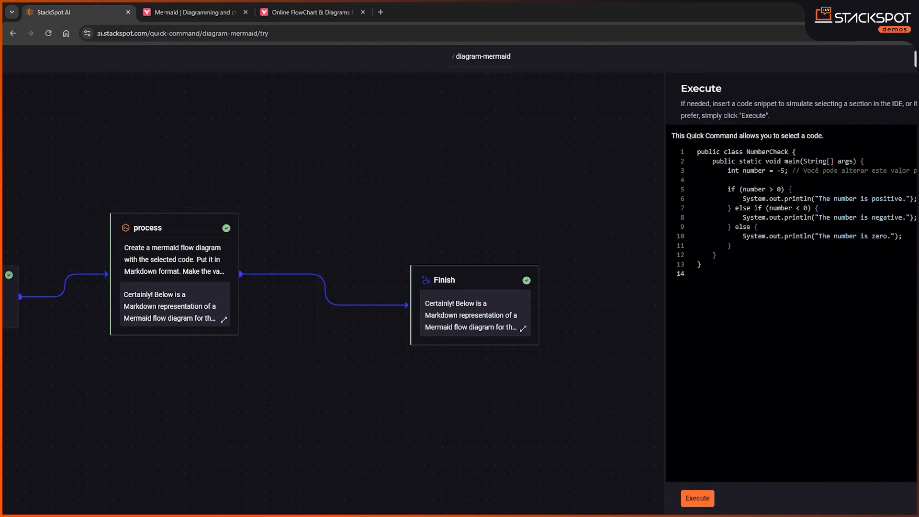
{"action": "left_click", "coordinate": [190, 265]}
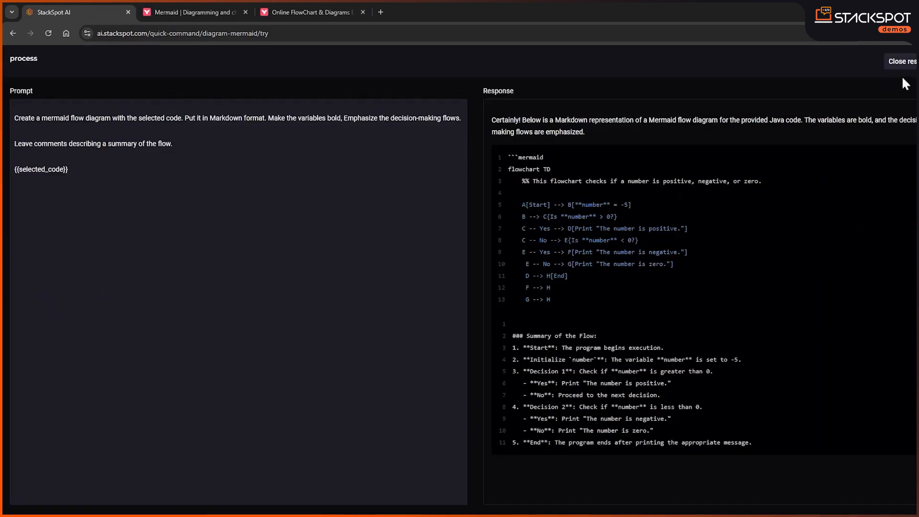
{"action": "left_click", "coordinate": [902, 61]}
Open the process block's prompt and add an instruction not to use characters such as (){} [] after the summary instruction
{"action": "mouse_move", "coordinate": [417, 266]}
{"action": "left_click", "coordinate": [416, 271]}
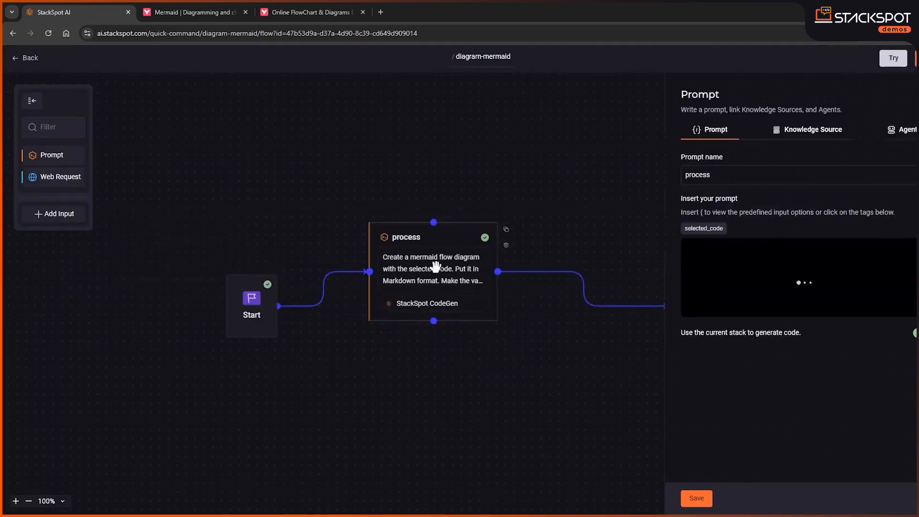
{"action": "scroll", "coordinate": [823, 303], "scroll_direction": "down", "scroll_amount": 2}
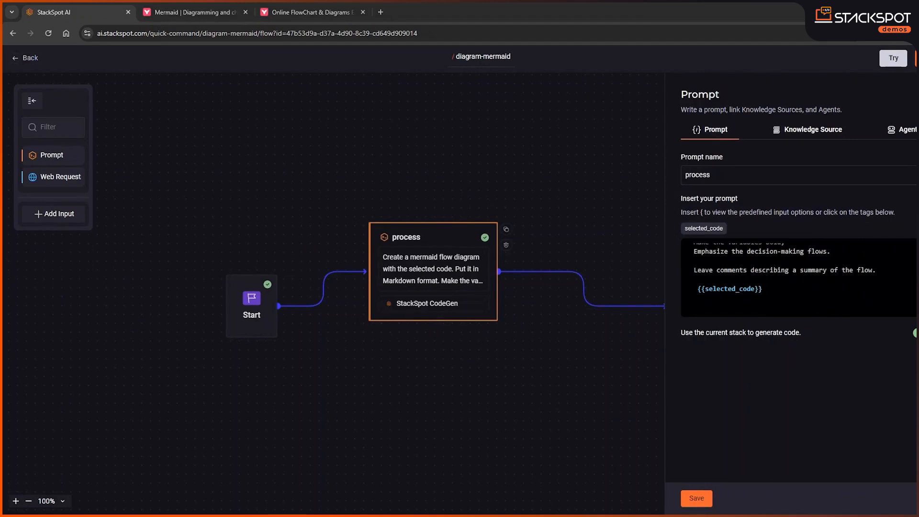
{"action": "left_click", "coordinate": [876, 270]}
{"action": "key", "text": "Return"}
{"action": "key", "text": "Return"}
{"action": "key", "text": "ctrl+v"}
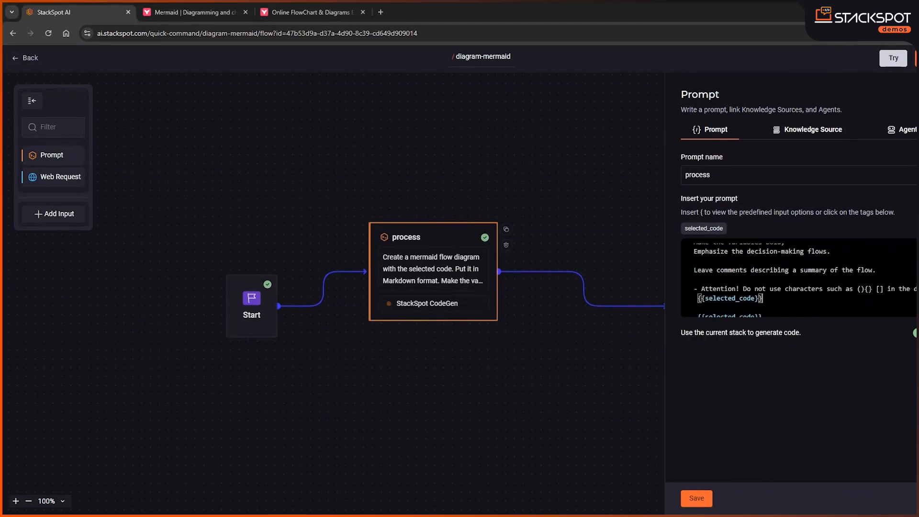
Delete the duplicate selected_code variable at the end of the process block's prompt
{"action": "double_click", "coordinate": [833, 288]}
{"action": "left_click_drag", "start_coordinate": [884, 289], "coordinate": [857, 289]}
{"action": "scroll", "coordinate": [799, 277], "scroll_direction": "down", "scroll_amount": 1}
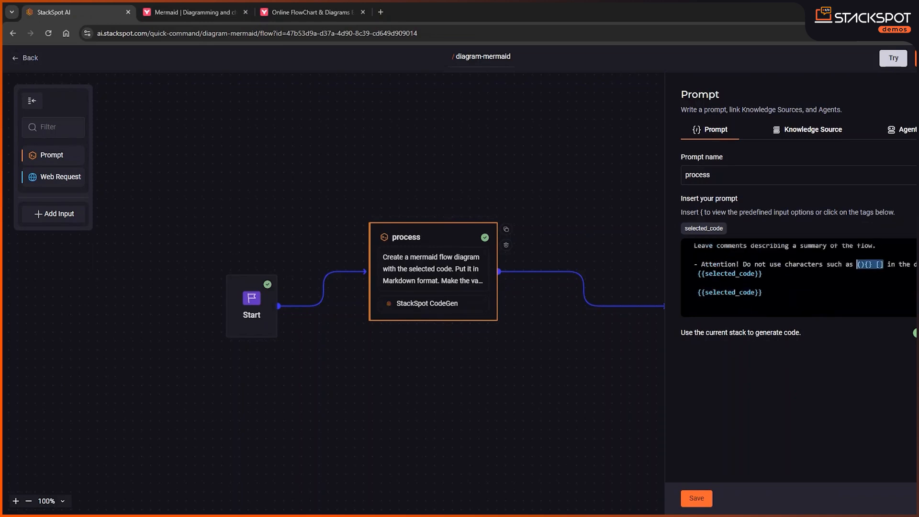
{"action": "left_click_drag", "start_coordinate": [767, 293], "coordinate": [658, 292]}
{"action": "key", "text": "BackSpace"}
{"action": "key", "text": "BackSpace"}
{"action": "key", "text": "BackSpace"}
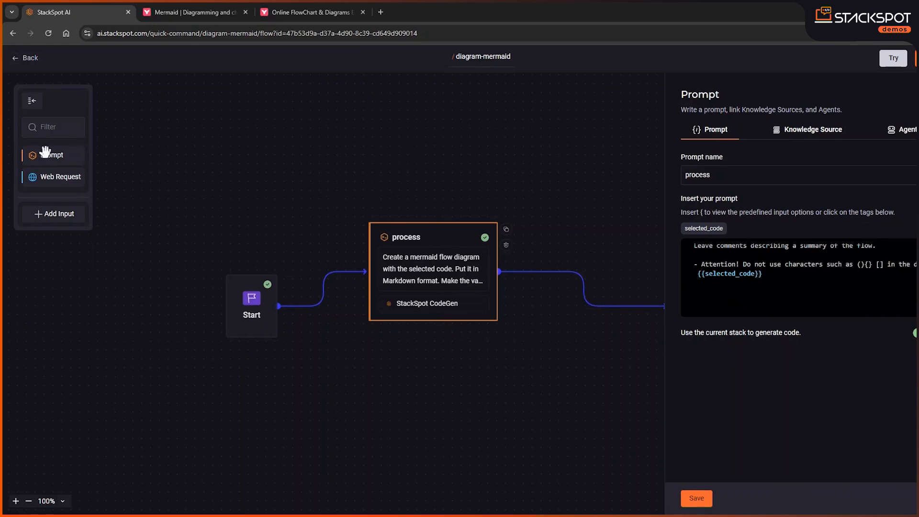
Add a new prompt block to the flow and shift the Start and process blocks aside to make room
{"action": "left_click_drag", "start_coordinate": [51, 157], "coordinate": [553, 177]}
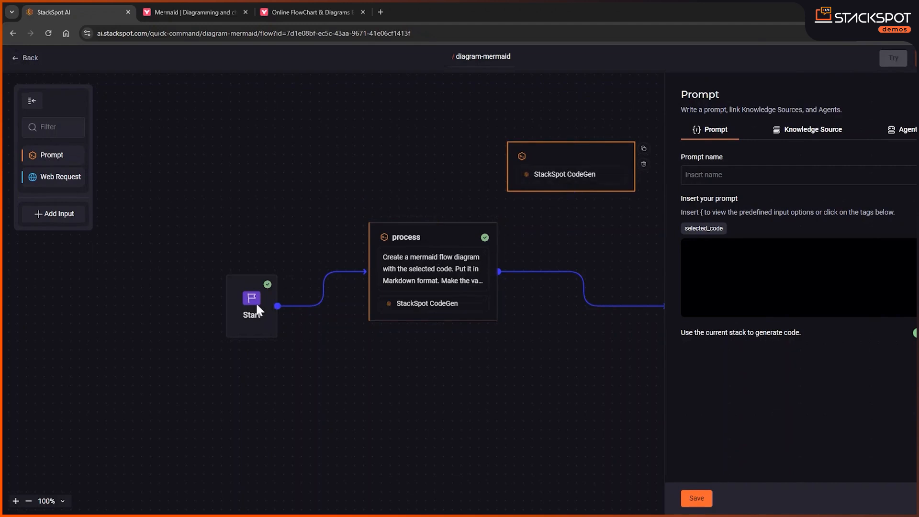
{"action": "left_click_drag", "start_coordinate": [257, 286], "coordinate": [106, 283]}
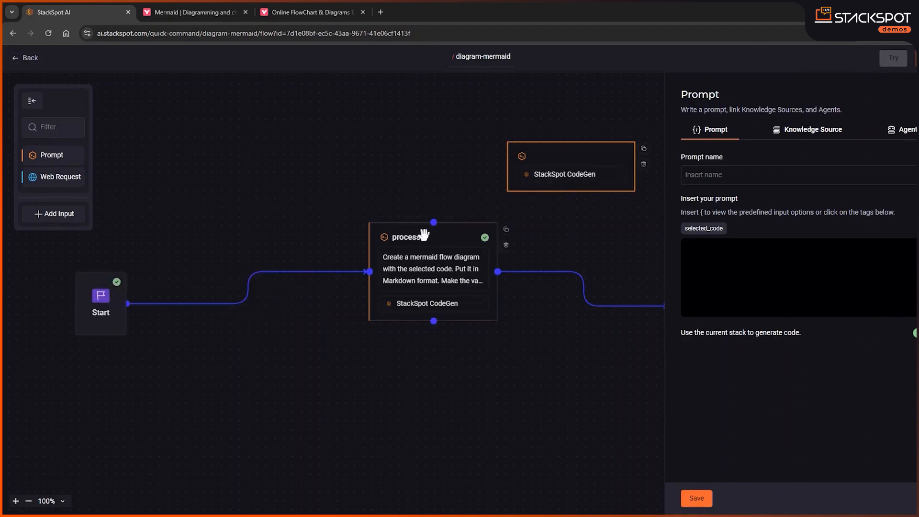
{"action": "left_click_drag", "start_coordinate": [424, 234], "coordinate": [253, 243]}
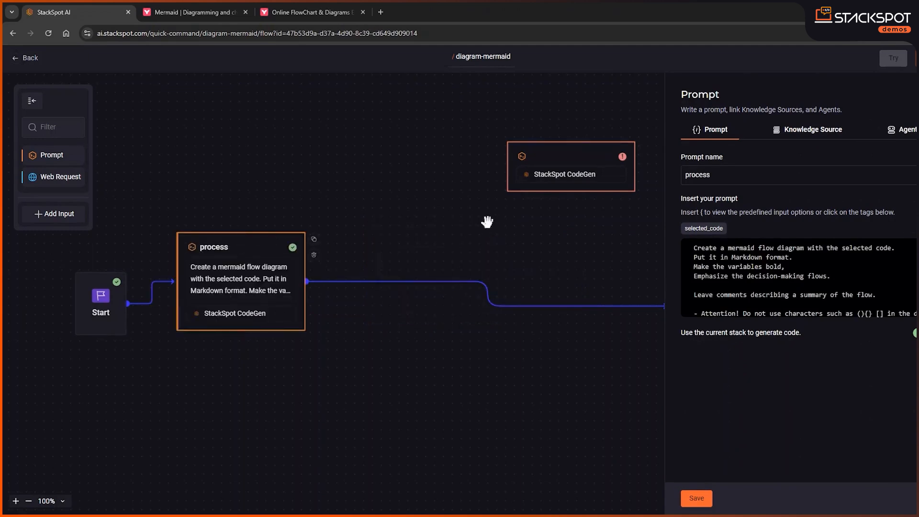
Delete the connection from process to Finish and place the new prompt block beside the process block
{"action": "left_click", "coordinate": [443, 284]}
{"action": "key", "text": "BackSpace"}
{"action": "left_click_drag", "start_coordinate": [586, 154], "coordinate": [425, 261]}
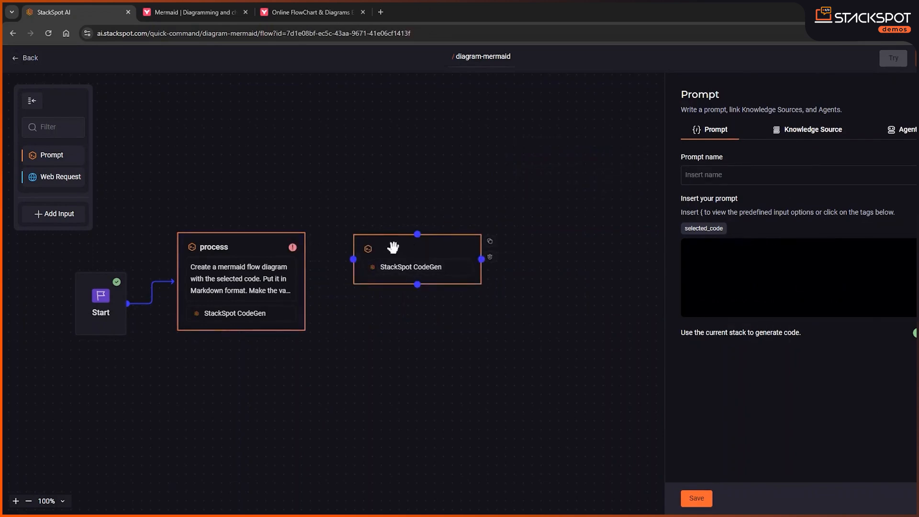
Name the new prompt block format and insert "remove the parentheses and quotation marks from this text" above its selected_code variable
{"action": "left_click", "coordinate": [766, 175]}
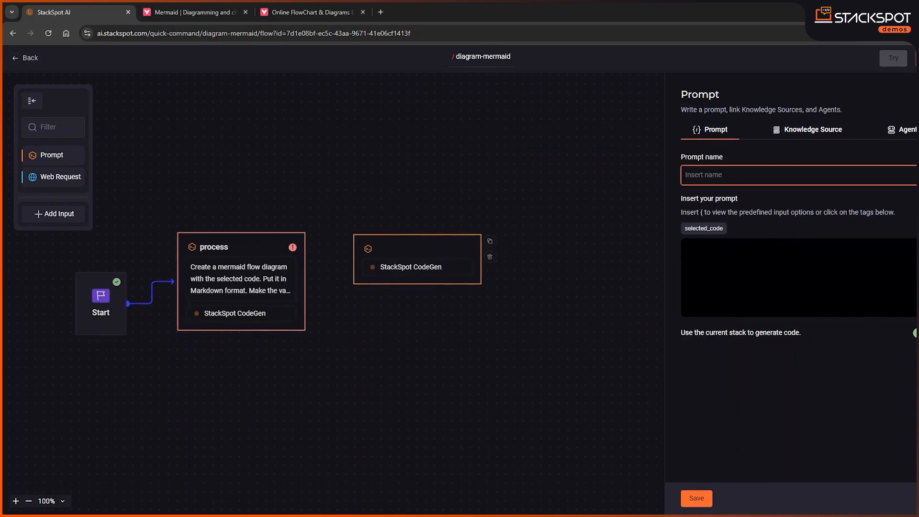
{"action": "type", "text": "format"}
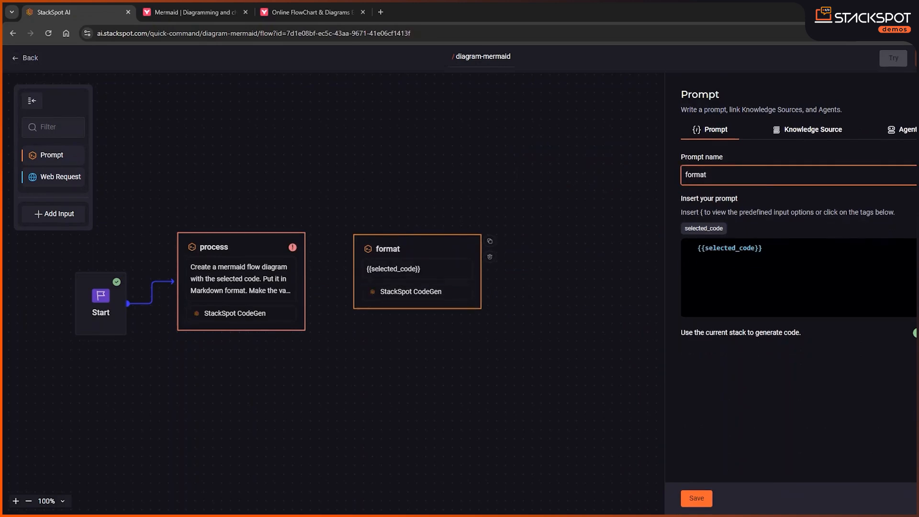
{"action": "left_click", "coordinate": [698, 249]}
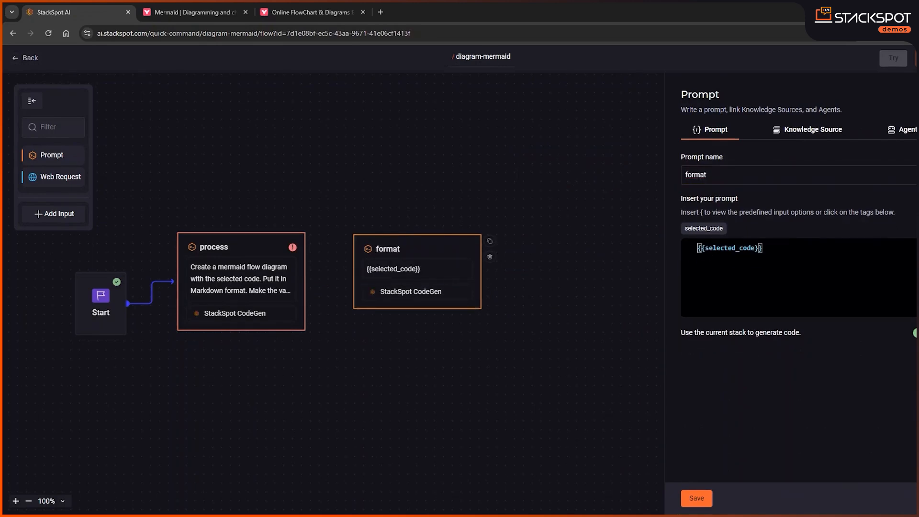
{"action": "key", "text": "Return"}
{"action": "key", "text": "Return"}
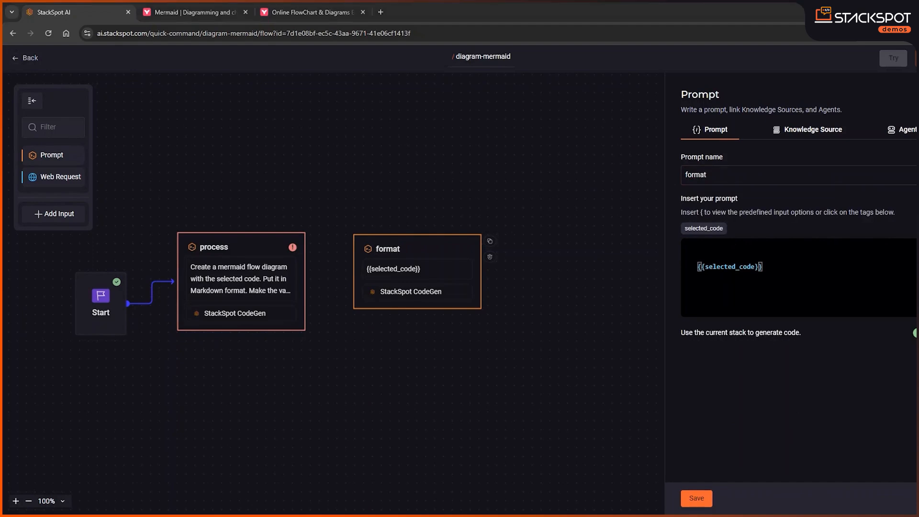
{"action": "key", "text": "Up"}
{"action": "key", "text": "Up"}
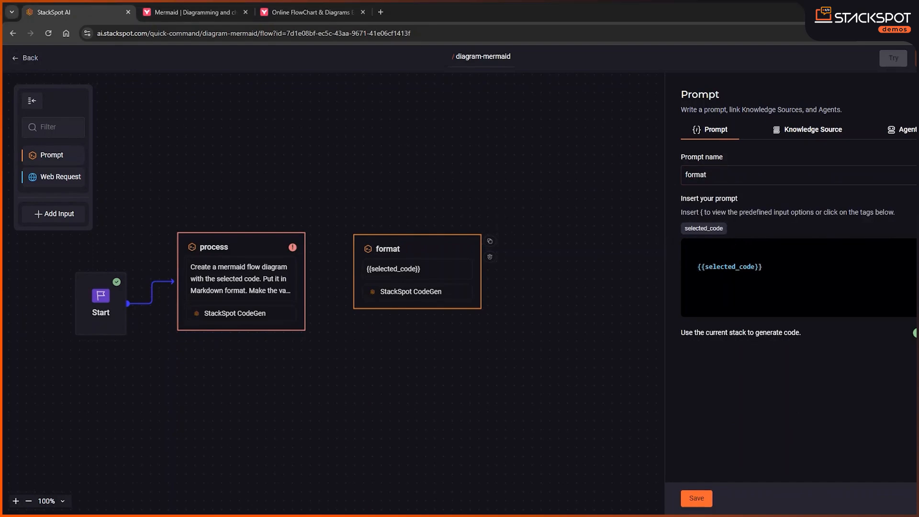
{"action": "type", "text": "remove the parentheses and quotation marks from this text"}
Switch to the Mermaid Live Editor, examine the diagram syntax error and return to StackSpot AI
{"action": "left_click", "coordinate": [295, 10]}
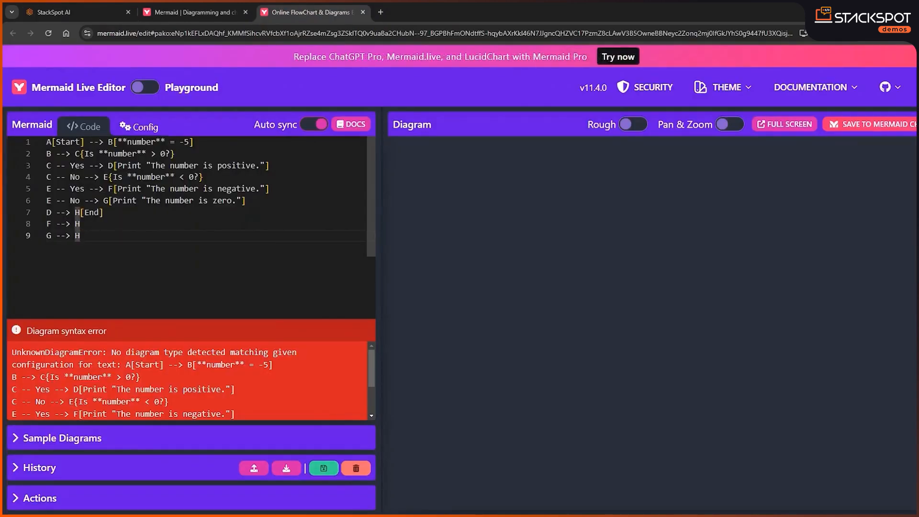
{"action": "scroll", "coordinate": [121, 387], "scroll_direction": "down", "scroll_amount": 2}
{"action": "scroll", "coordinate": [120, 387], "scroll_direction": "up", "scroll_amount": 2}
{"action": "scroll", "coordinate": [121, 386], "scroll_direction": "down", "scroll_amount": 2}
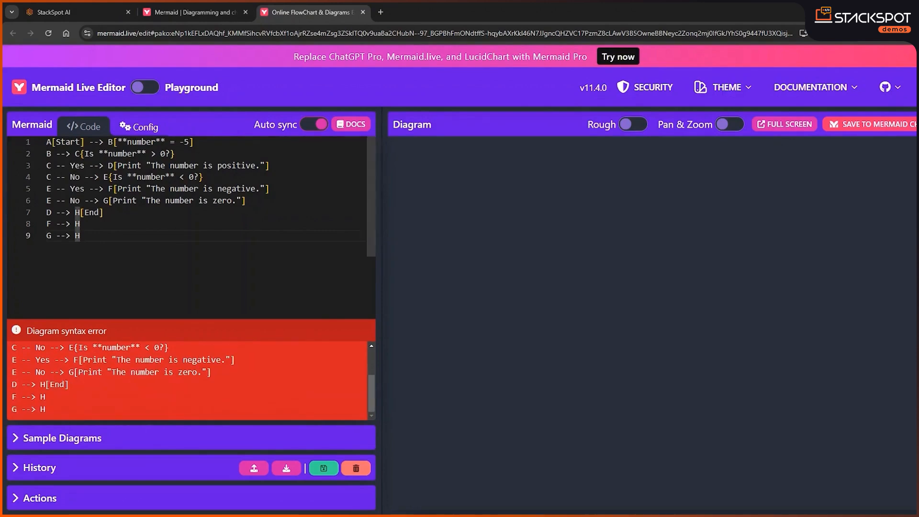
{"action": "left_click", "coordinate": [196, 12]}
{"action": "left_click", "coordinate": [90, 12]}
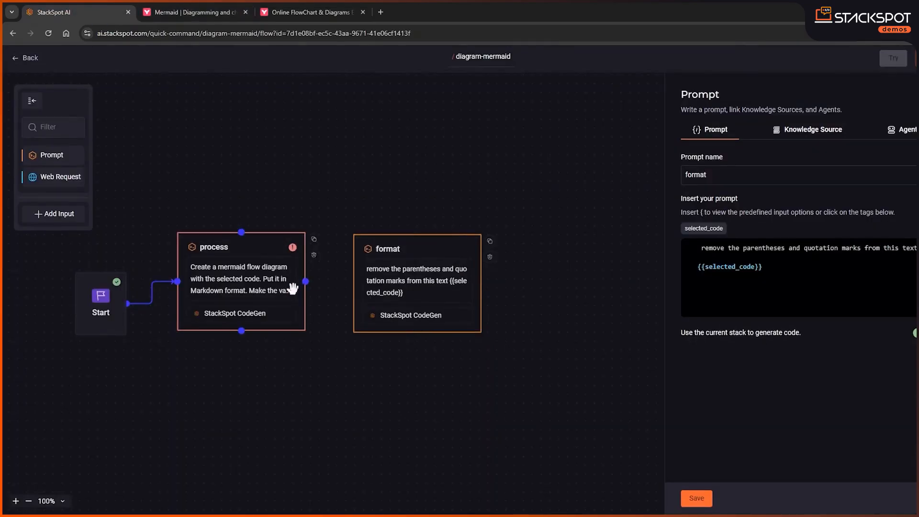
Connect the process block to the format block and replace selected_code in the format prompt with process.answer
{"action": "left_click_drag", "start_coordinate": [306, 281], "coordinate": [353, 283]}
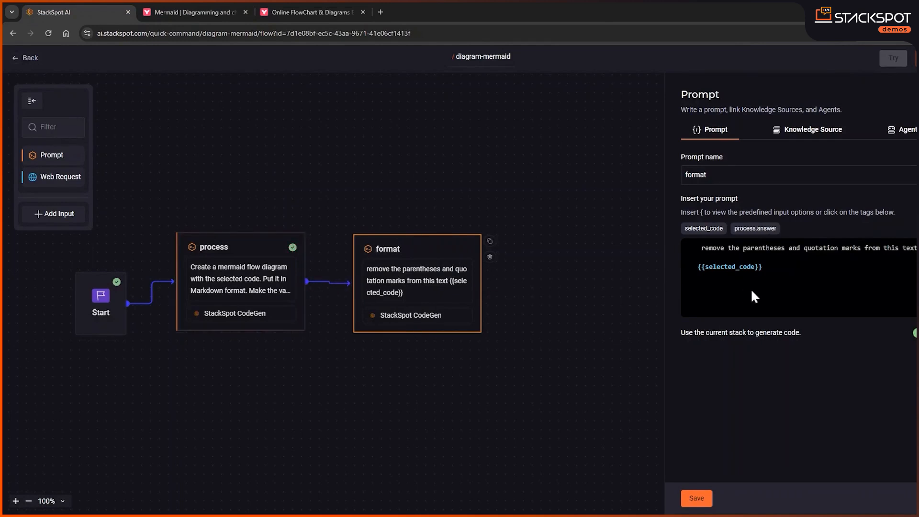
{"action": "left_click", "coordinate": [726, 270]}
{"action": "triple_click", "coordinate": [725, 268]}
{"action": "key", "text": "BackSpace"}
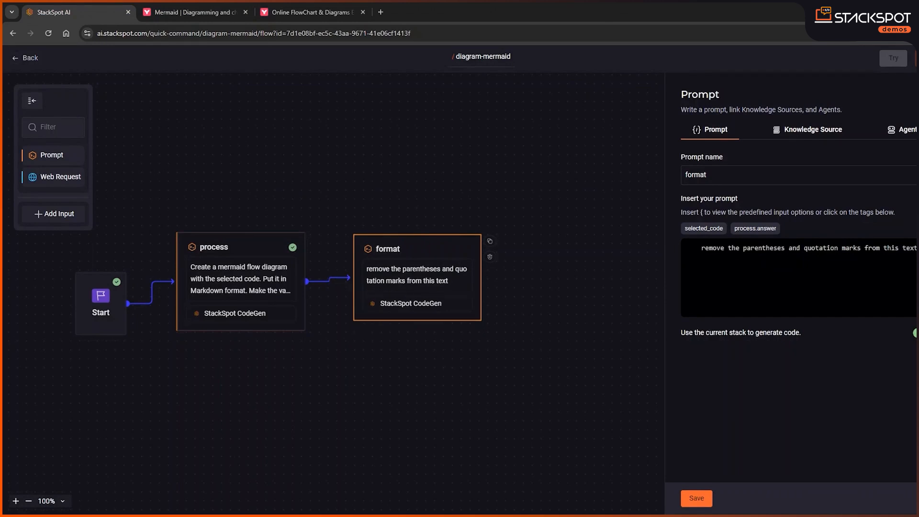
{"action": "left_click", "coordinate": [756, 229]}
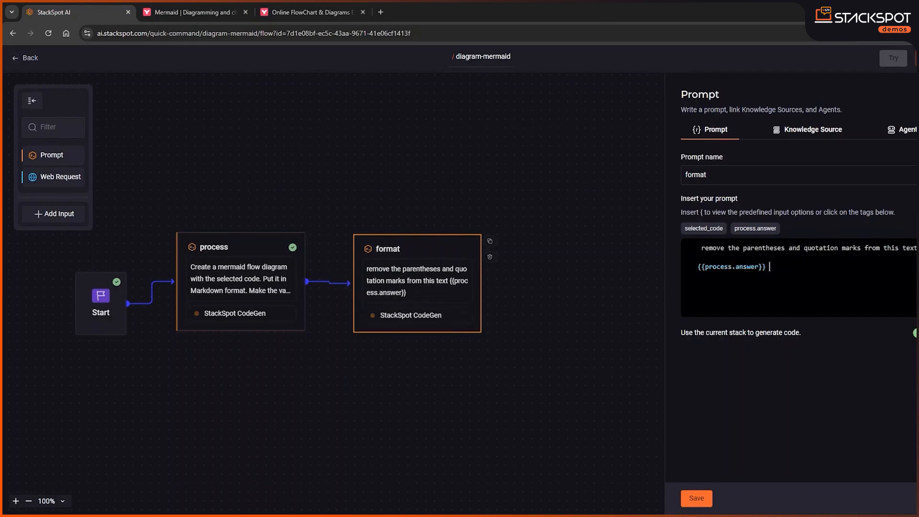
Remove the extra leading characters before the instruction in the format block's prompt
{"action": "left_click", "coordinate": [701, 248]}
{"action": "key", "text": "BackSpace"}
{"action": "key", "text": "BackSpace"}
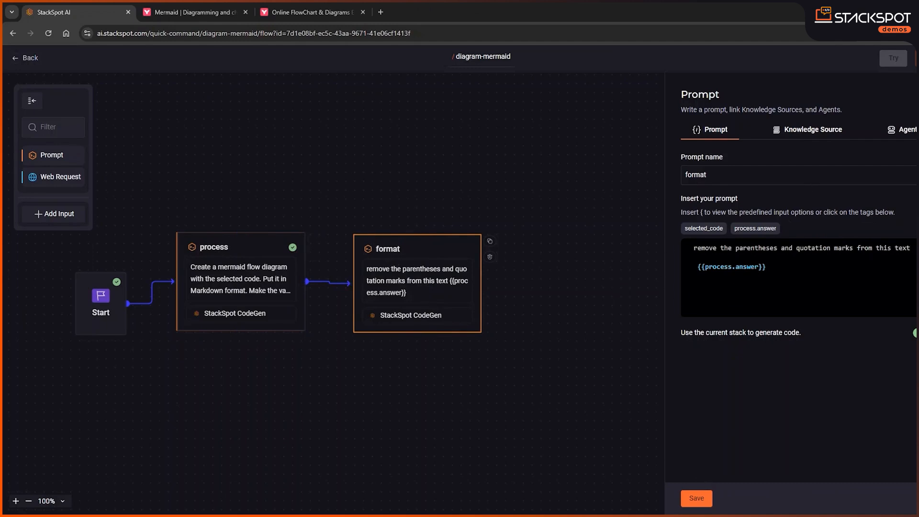
Move the Finish block closer to the format block and connect format to Finish
{"action": "left_click_drag", "start_coordinate": [394, 432], "coordinate": [282, 437]}
{"action": "left_click_drag", "start_coordinate": [578, 318], "coordinate": [467, 307]}
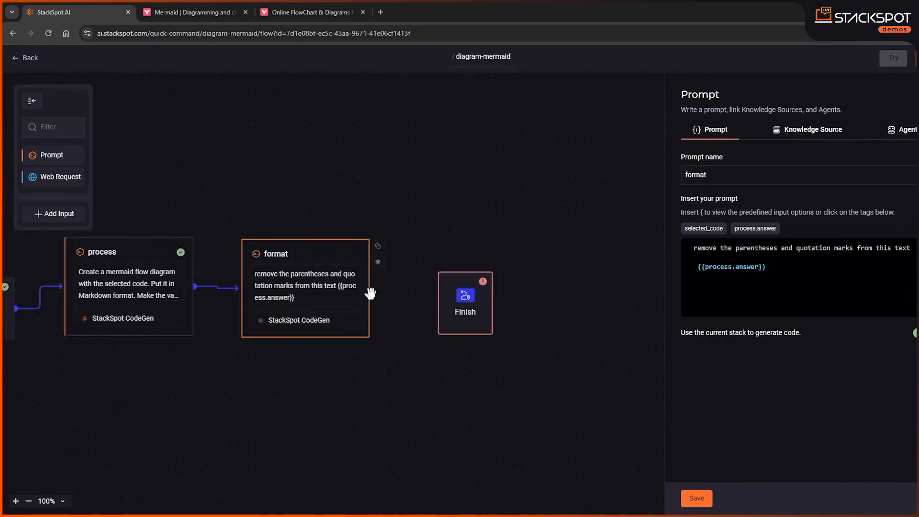
{"action": "left_click_drag", "start_coordinate": [370, 288], "coordinate": [438, 303]}
Replace the Finish block's final result with the format.answer variable and save the block
{"action": "left_click", "coordinate": [463, 295]}
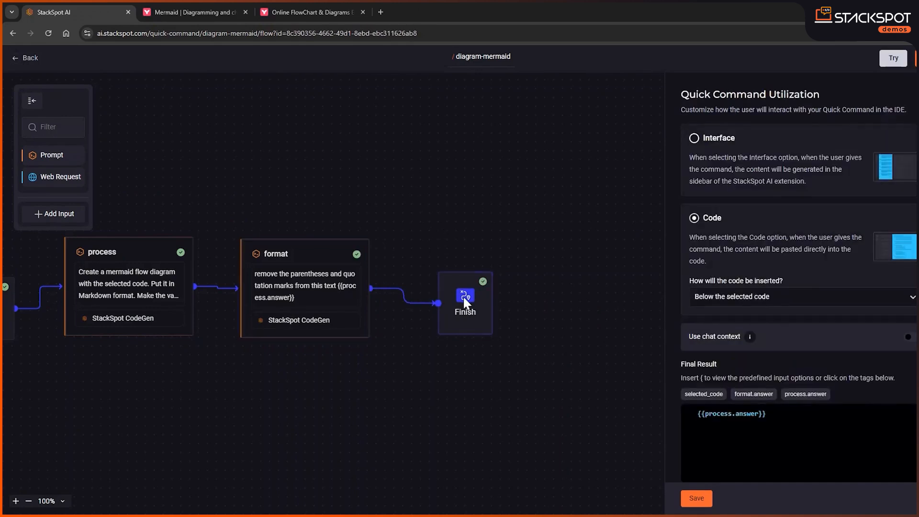
{"action": "scroll", "coordinate": [755, 357], "scroll_direction": "down", "scroll_amount": 1}
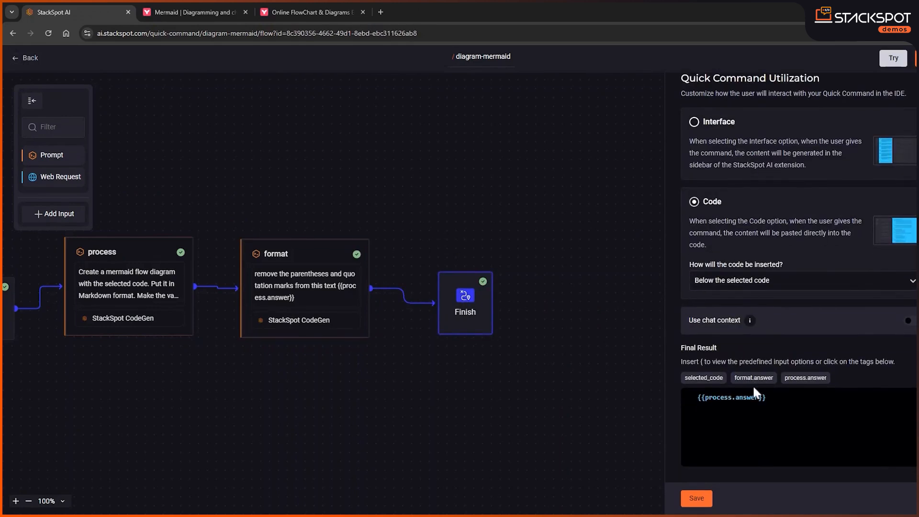
{"action": "double_click", "coordinate": [718, 398]}
{"action": "left_click_drag", "start_coordinate": [769, 397], "coordinate": [664, 396]}
{"action": "key", "text": "BackSpace"}
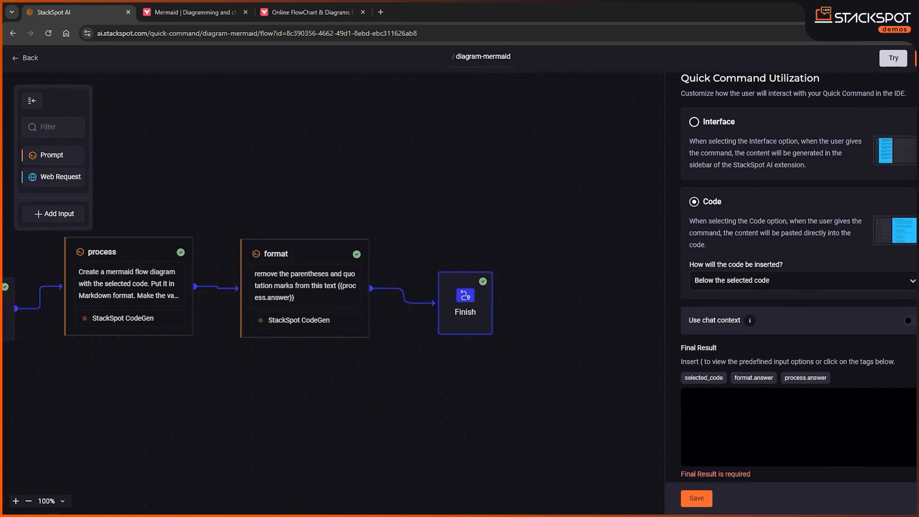
{"action": "left_click", "coordinate": [755, 380]}
{"action": "left_click_drag", "start_coordinate": [378, 412], "coordinate": [499, 405]}
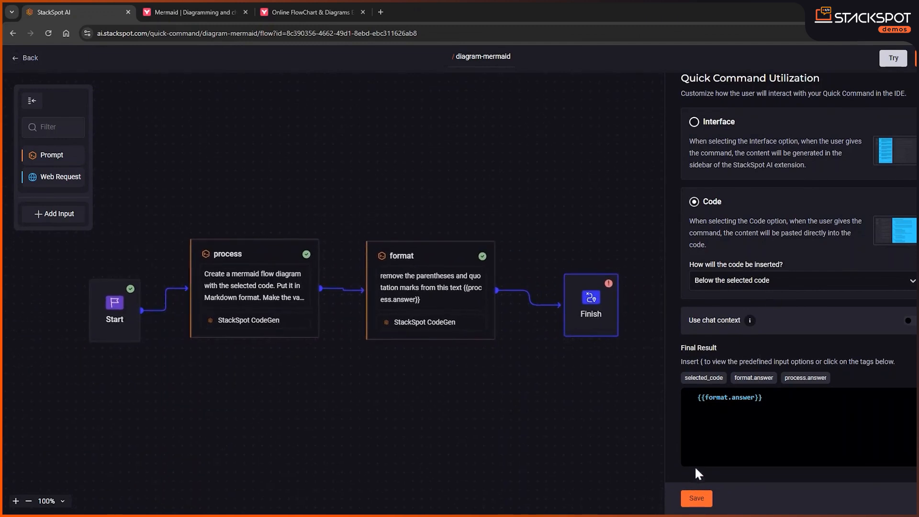
{"action": "left_click", "coordinate": [696, 498]}
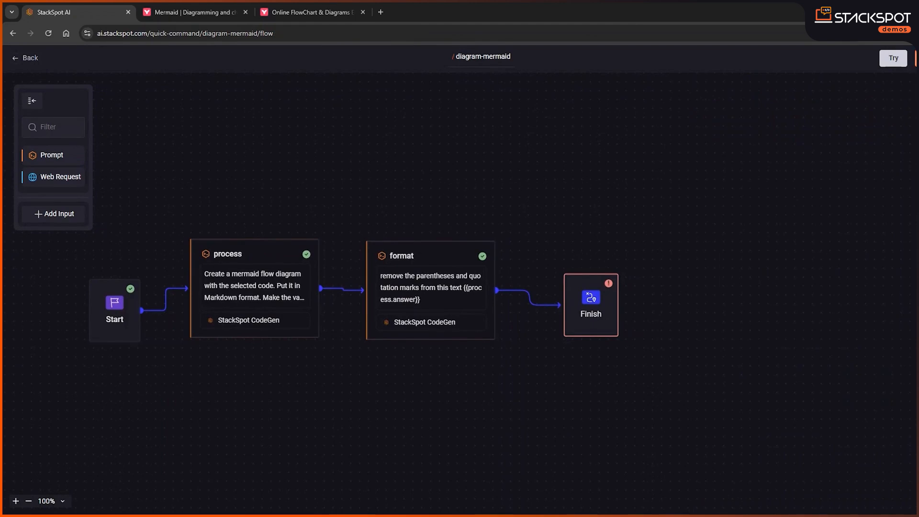
Save the updated quick command for testing and execute it on the NumberCheck Java class
{"action": "left_click", "coordinate": [893, 58]}
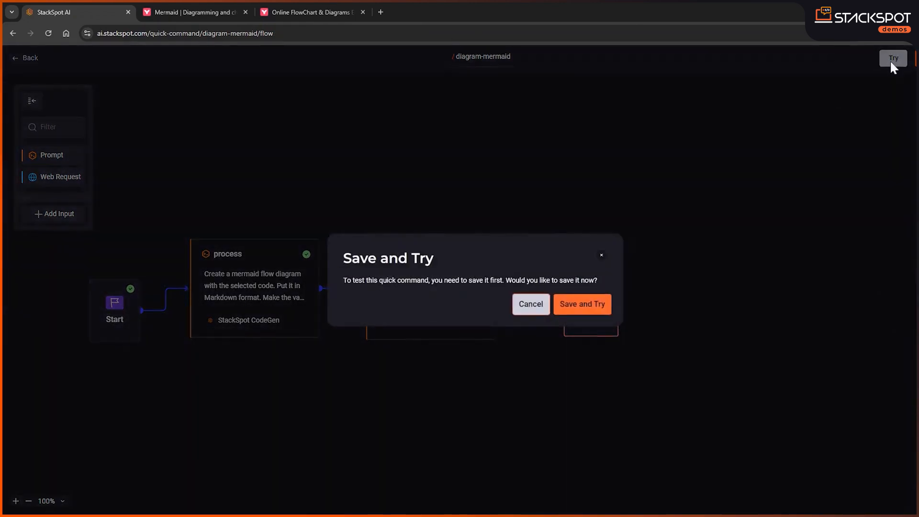
{"action": "left_click", "coordinate": [603, 309]}
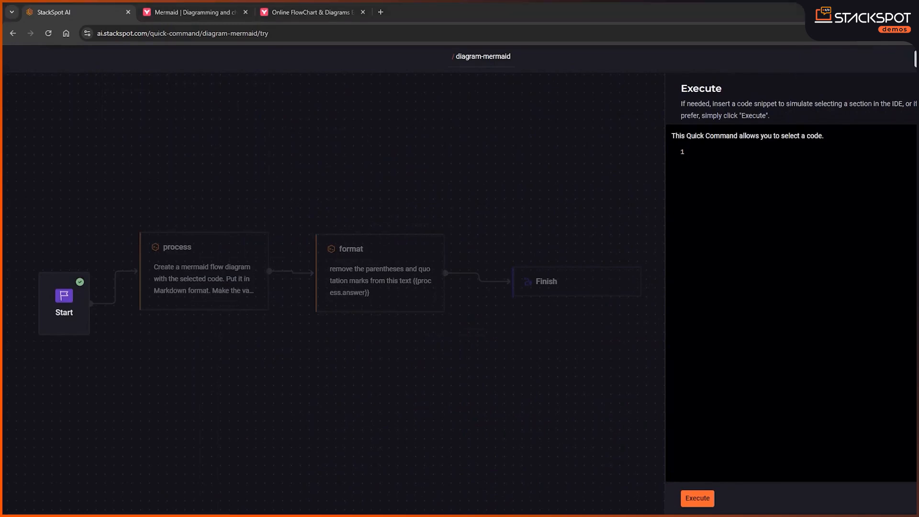
{"action": "left_click", "coordinate": [697, 151]}
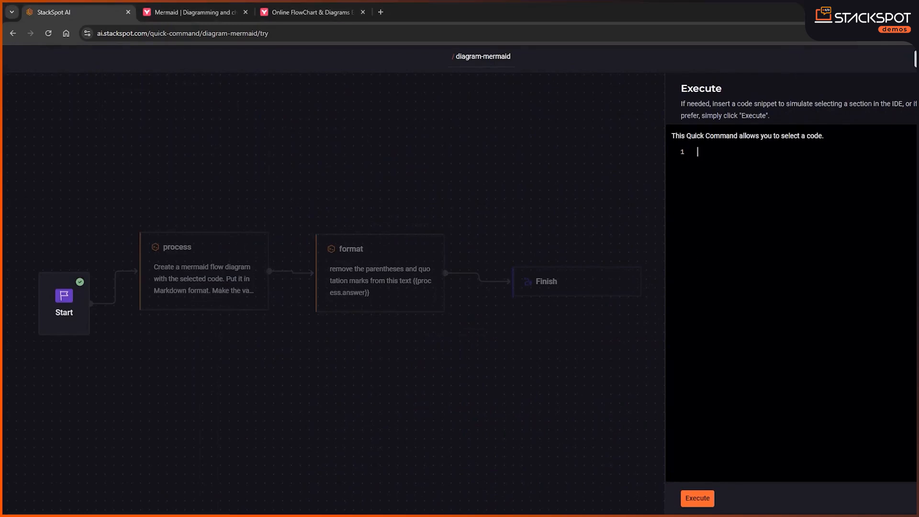
{"action": "key", "text": "ctrl+v"}
{"action": "left_click", "coordinate": [698, 497]}
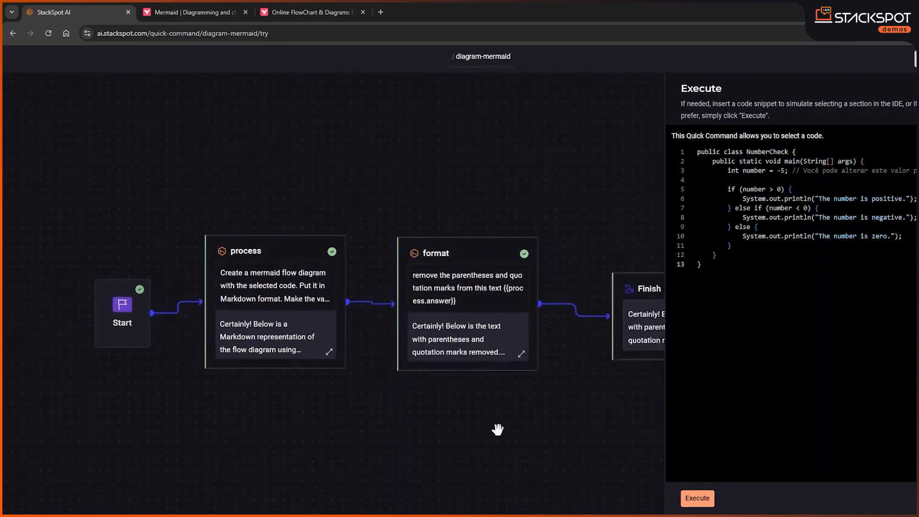
Copy the flowchart code from the Finish response and paste it below the flowchart TD line in the Mermaid Live Editor
{"action": "left_click", "coordinate": [482, 306]}
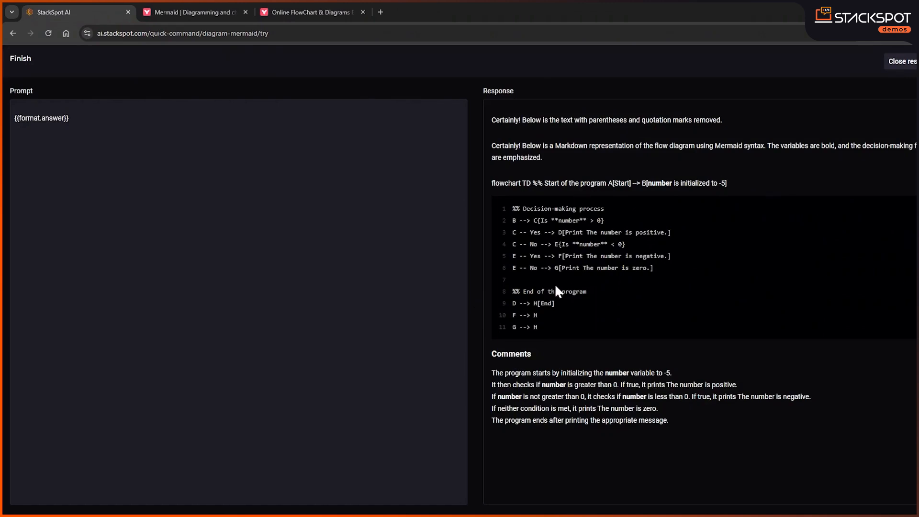
{"action": "left_click_drag", "start_coordinate": [537, 327], "coordinate": [490, 182]}
{"action": "left_click", "coordinate": [288, 11]}
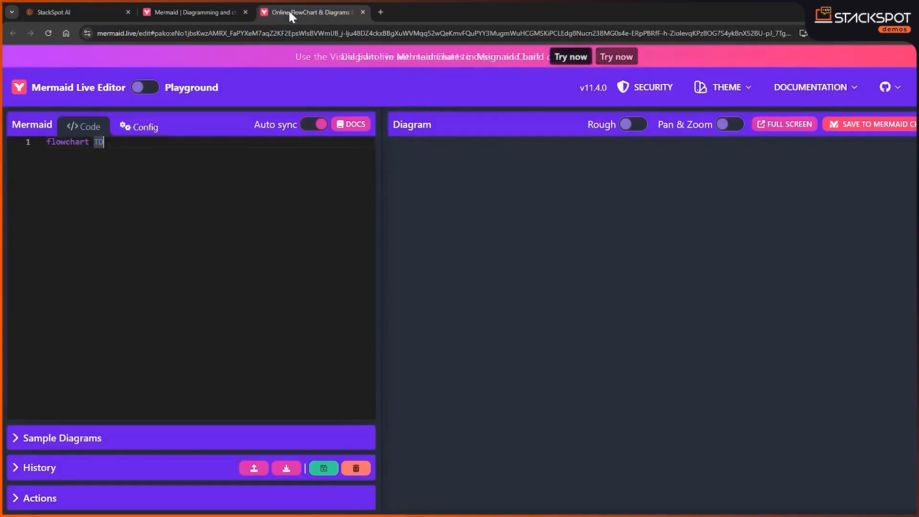
{"action": "key", "text": "Return"}
{"action": "key", "text": "Return"}
{"action": "key", "text": "ctrl+v"}
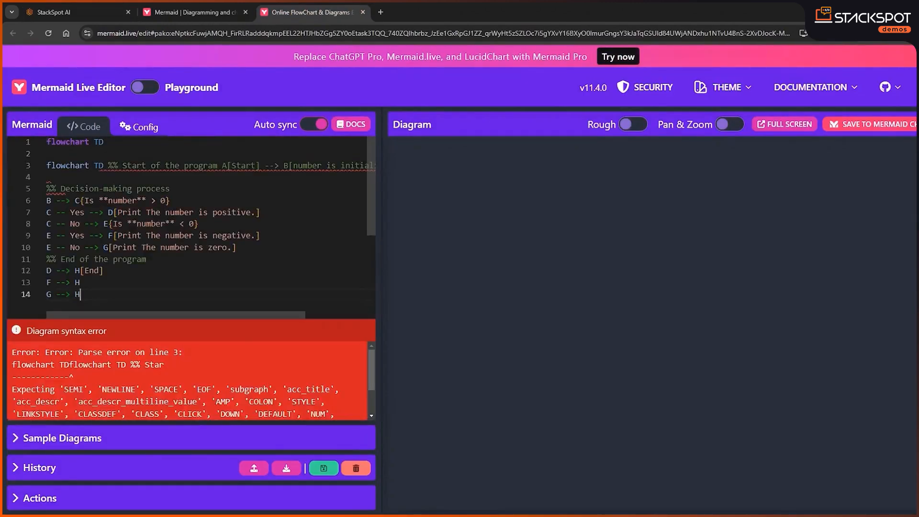
Split the start comment onto its own line below flowchart TD and delete the duplicate flowchart TD header with its blank lines
{"action": "left_click", "coordinate": [108, 166]}
{"action": "key", "text": "Return"}
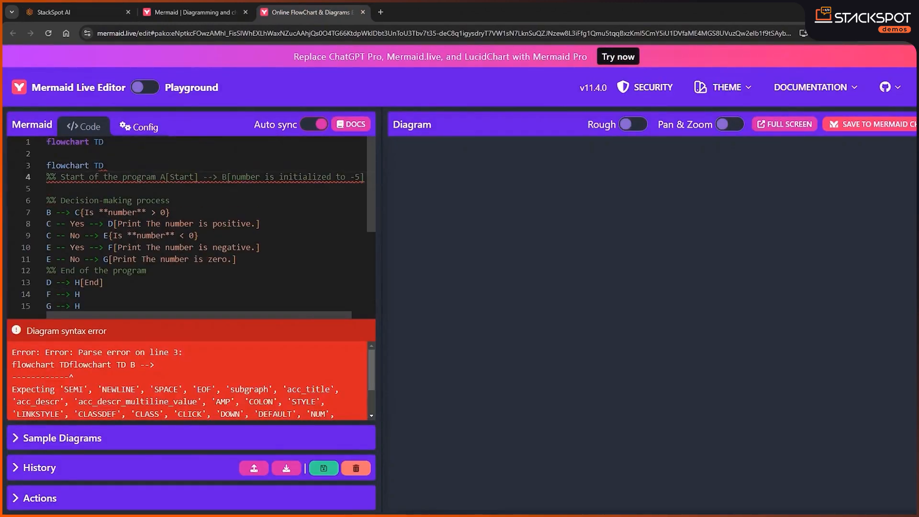
{"action": "key", "text": "Up"}
{"action": "key", "text": "Up"}
{"action": "key", "text": "shift+Home"}
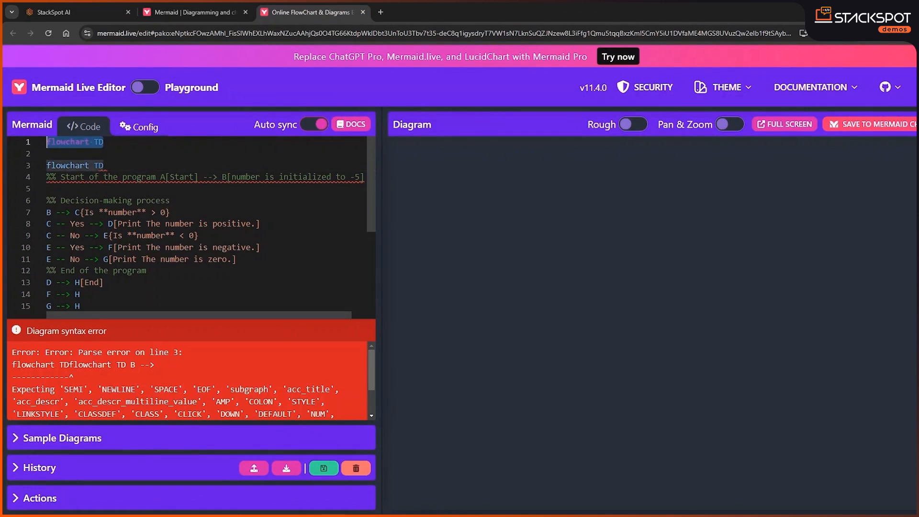
{"action": "key", "text": "BackSpace"}
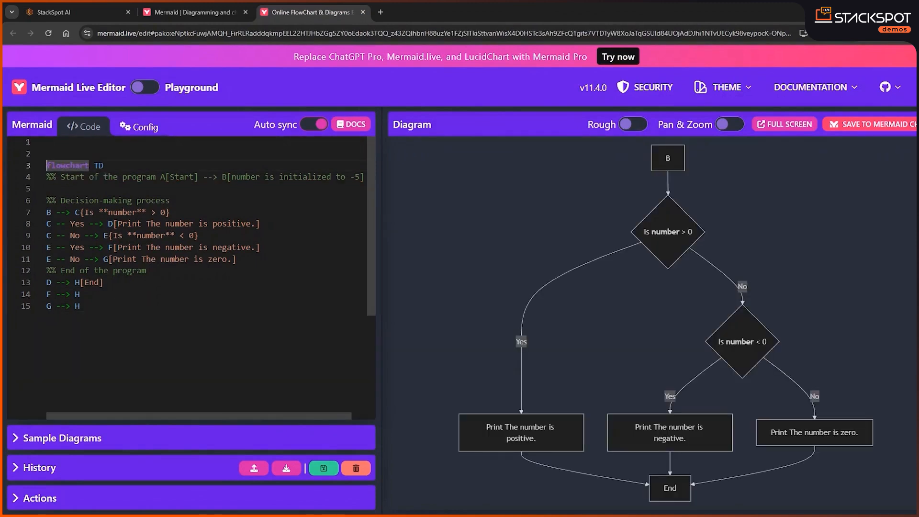
{"action": "key", "text": "BackSpace"}
{"action": "key", "text": "BackSpace"}
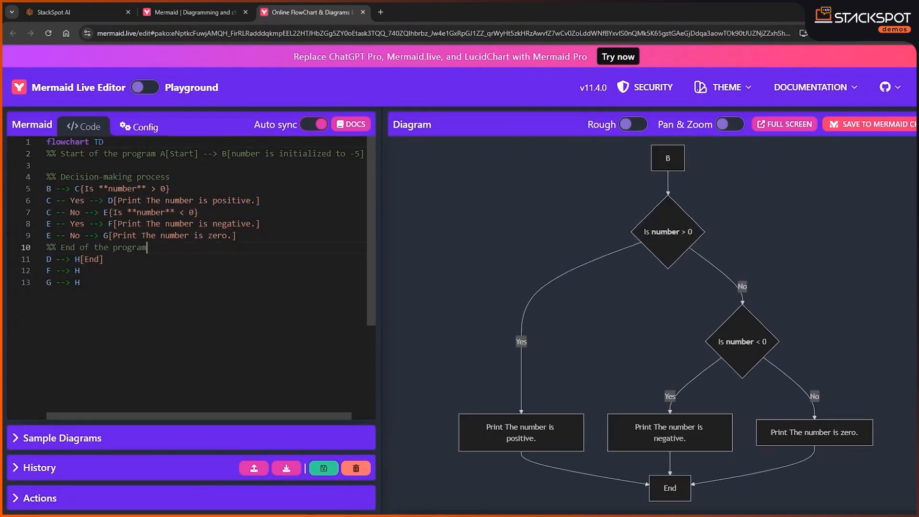
Switch to StackSpot AI and examine the start line and the decision-making code in the Finish response
{"action": "left_click", "coordinate": [197, 5]}
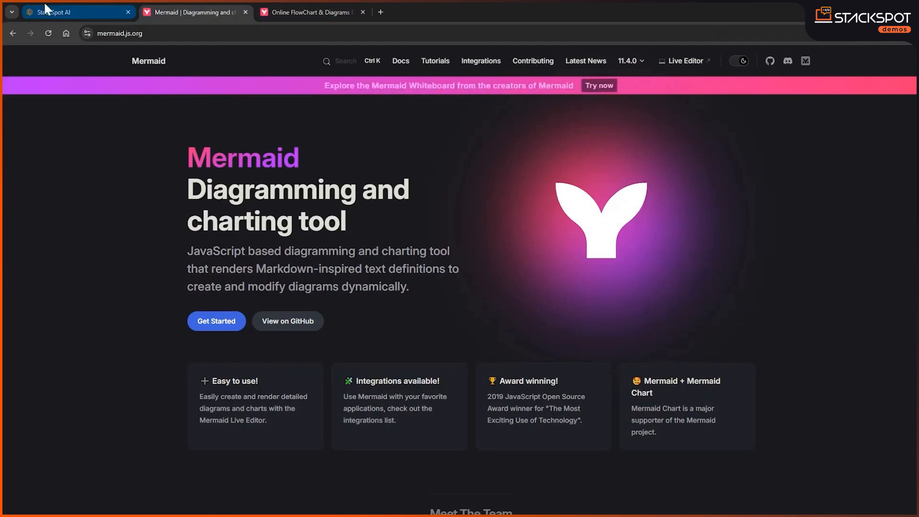
{"action": "left_click", "coordinate": [53, 12]}
{"action": "left_click", "coordinate": [686, 204]}
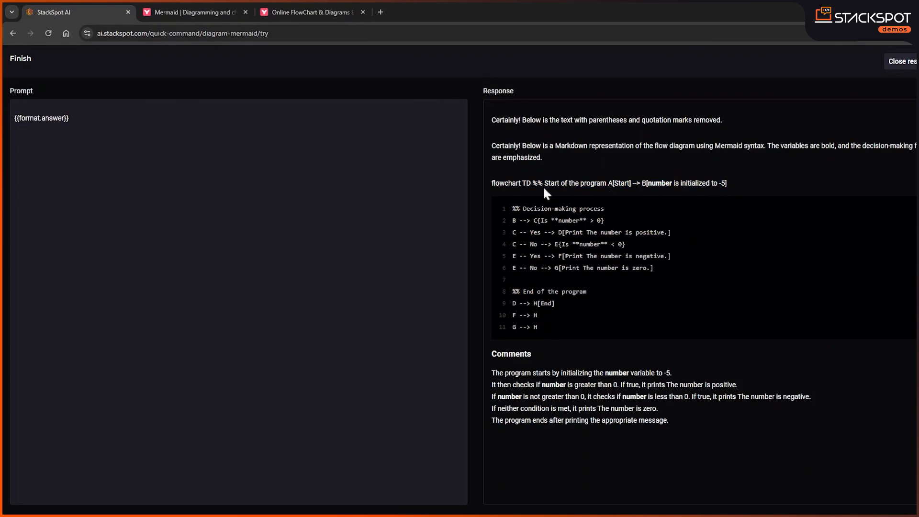
{"action": "left_click_drag", "start_coordinate": [531, 183], "coordinate": [705, 185]}
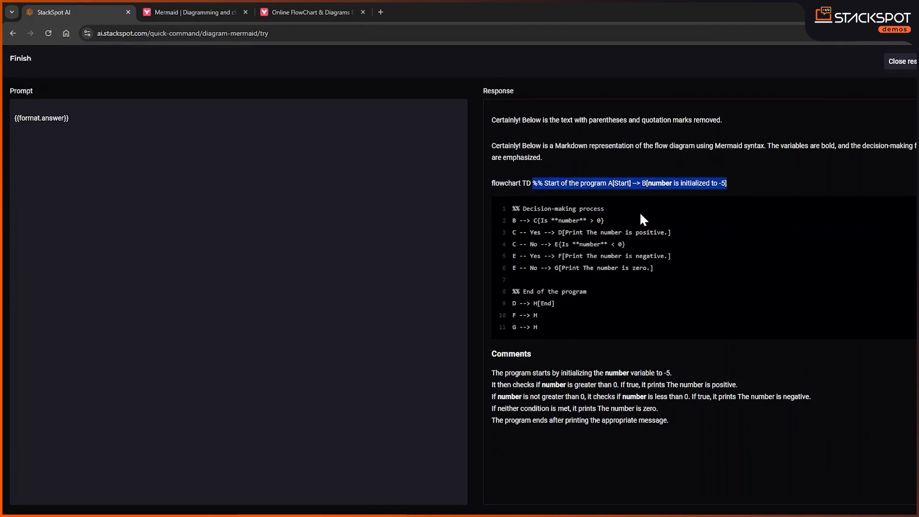
{"action": "left_click_drag", "start_coordinate": [512, 209], "coordinate": [538, 316]}
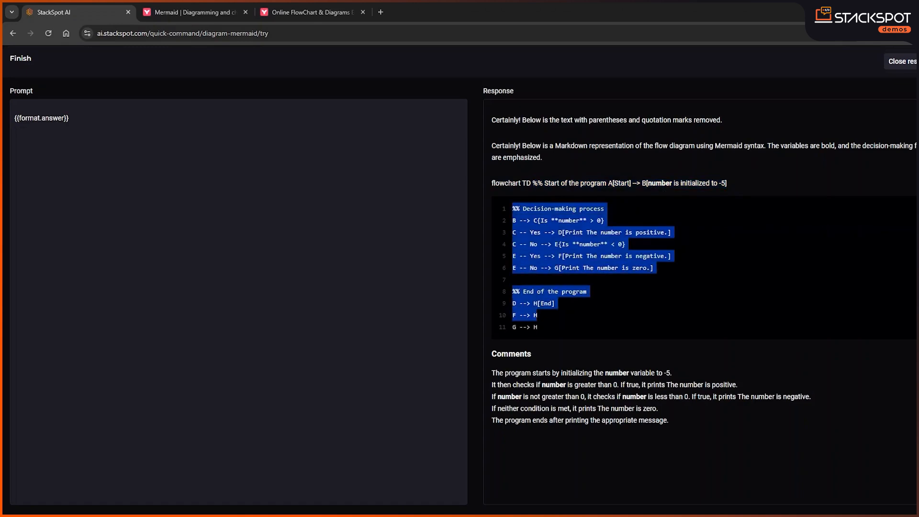
Return to the Mermaid Live Editor and view the NumberCheck diagram in full screen
{"action": "left_click", "coordinate": [306, 13]}
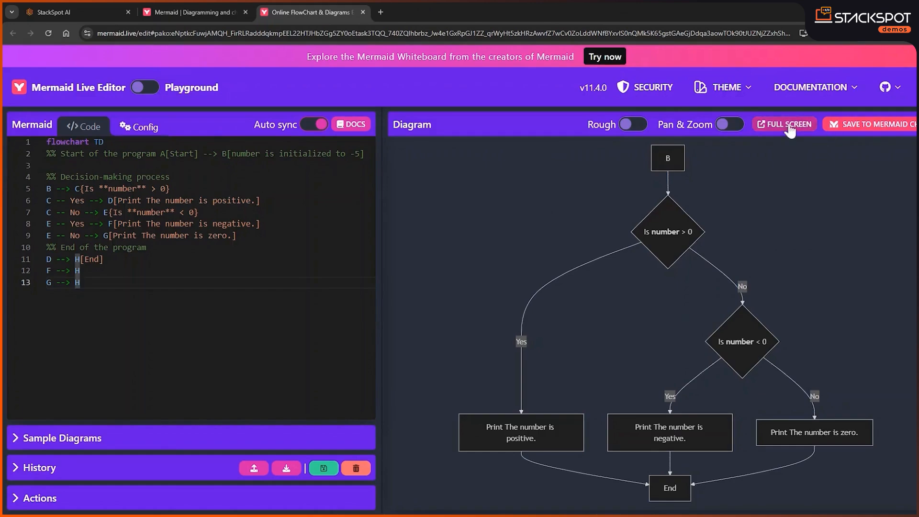
{"action": "left_click", "coordinate": [806, 123]}
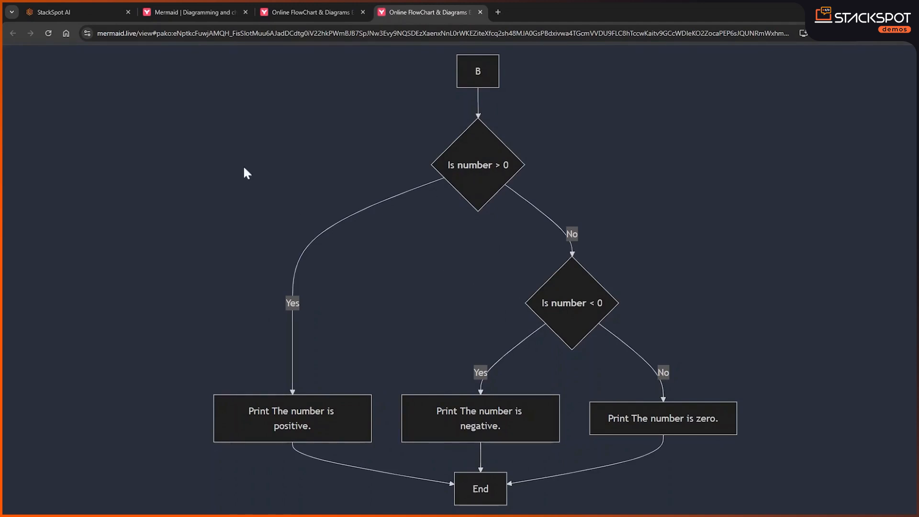
Switch to StackSpot AI, close the Finish response and replace the NumberCheck test code with the copied SimpleBankingSystem Java class
{"action": "left_click", "coordinate": [174, 11]}
{"action": "left_click", "coordinate": [103, 14]}
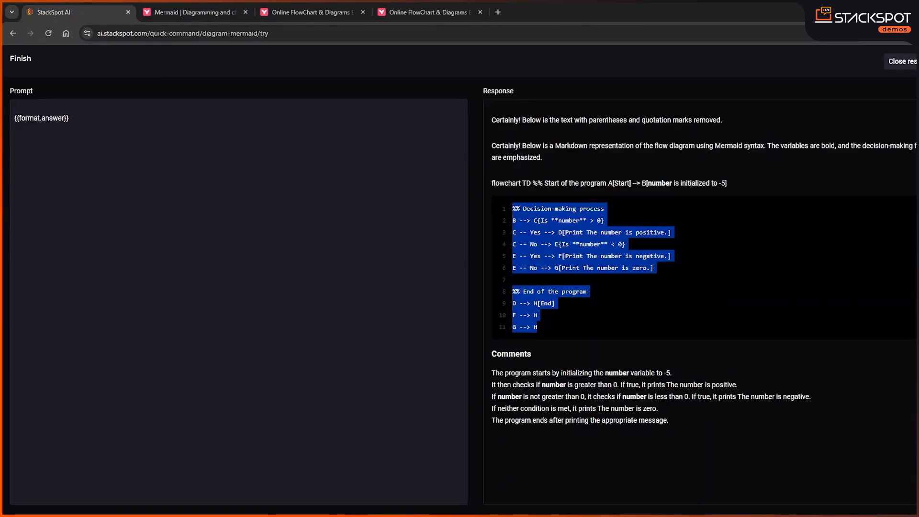
{"action": "left_click", "coordinate": [907, 64]}
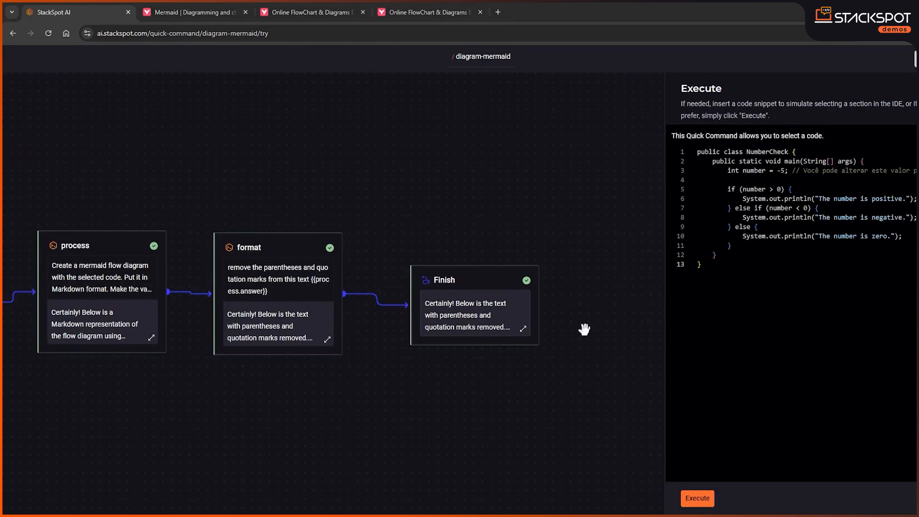
{"action": "left_click", "coordinate": [854, 367]}
{"action": "left_click_drag", "start_coordinate": [697, 264], "coordinate": [697, 162]}
{"action": "key", "text": "ctrl+a"}
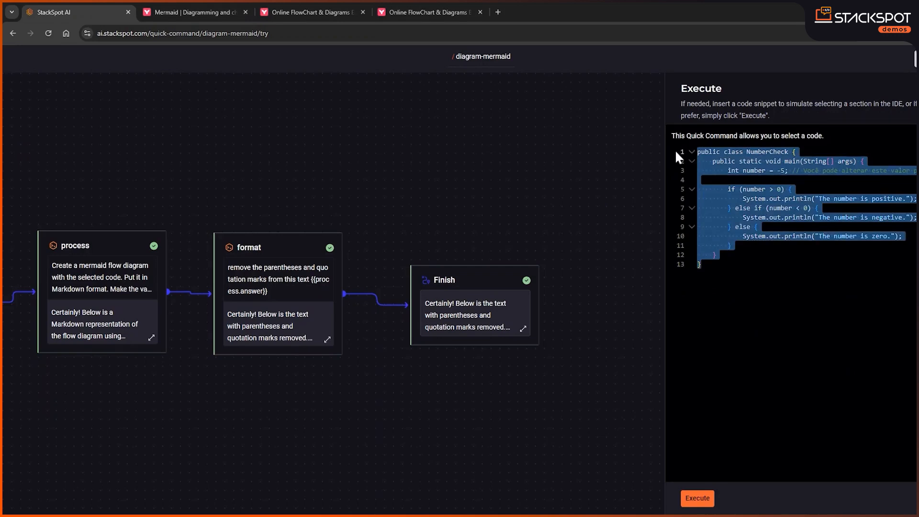
{"action": "key", "text": "Delete"}
{"action": "key", "text": "ctrl+v"}
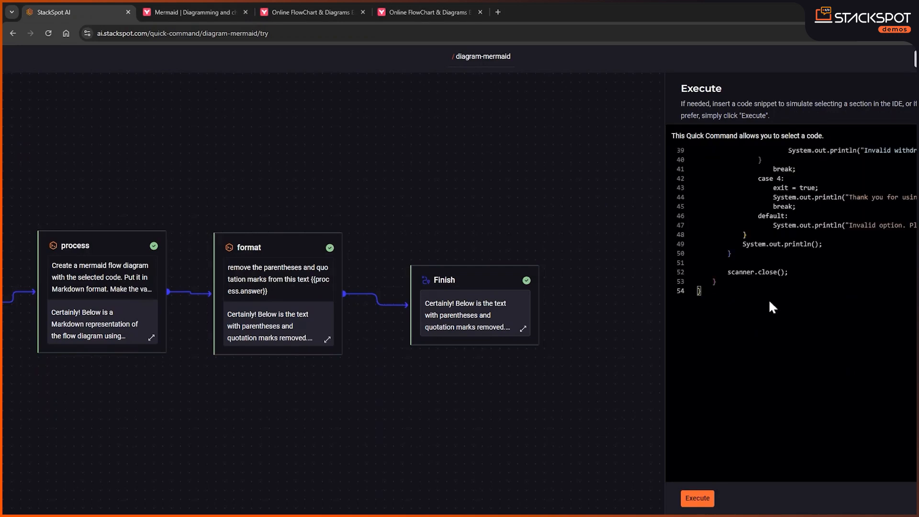
Execute the quick command on the SimpleBankingSystem class and look through its source code
{"action": "scroll", "coordinate": [768, 298], "scroll_direction": "up", "scroll_amount": 10}
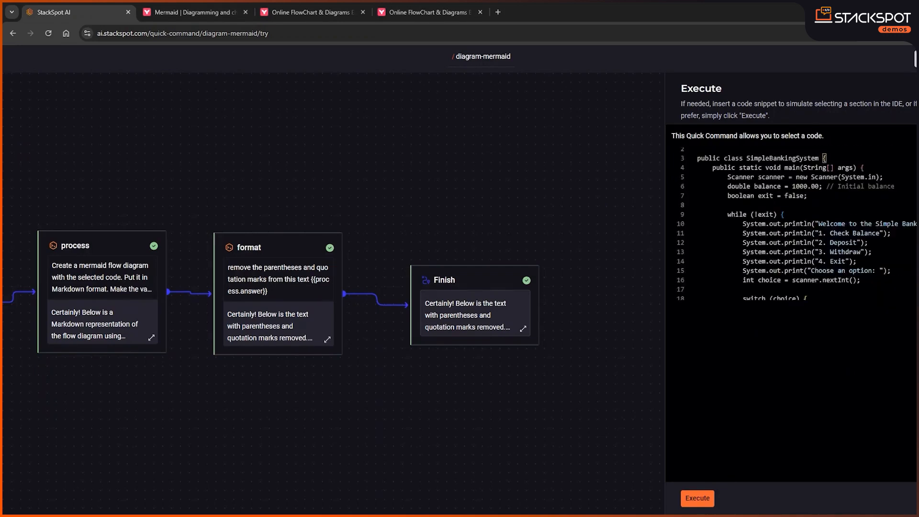
{"action": "scroll", "coordinate": [797, 223], "scroll_direction": "up", "scroll_amount": 1}
{"action": "scroll", "coordinate": [740, 312], "scroll_direction": "down", "scroll_amount": 15}
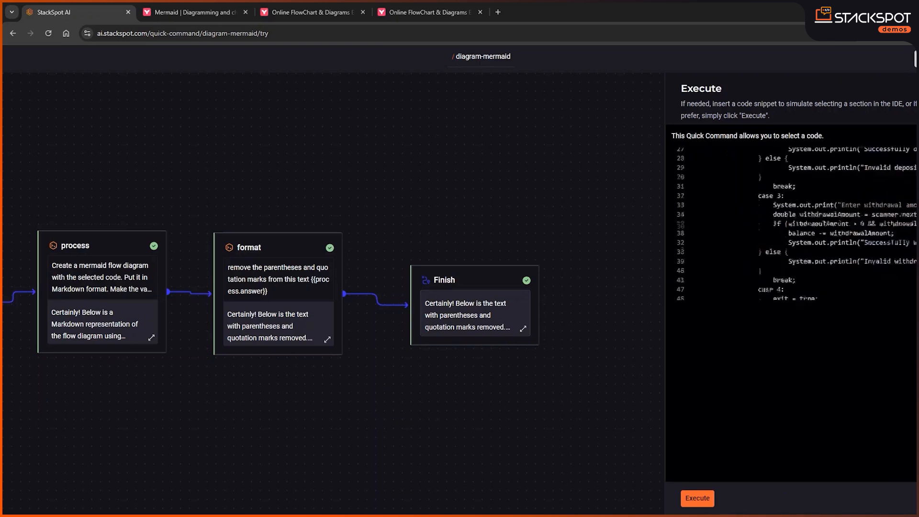
{"action": "left_click", "coordinate": [698, 502]}
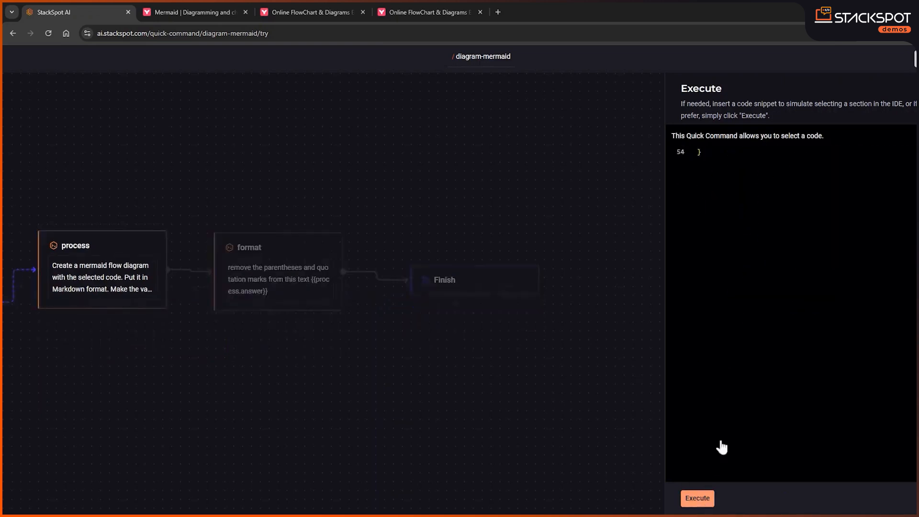
{"action": "scroll", "coordinate": [750, 286], "scroll_direction": "up", "scroll_amount": 15}
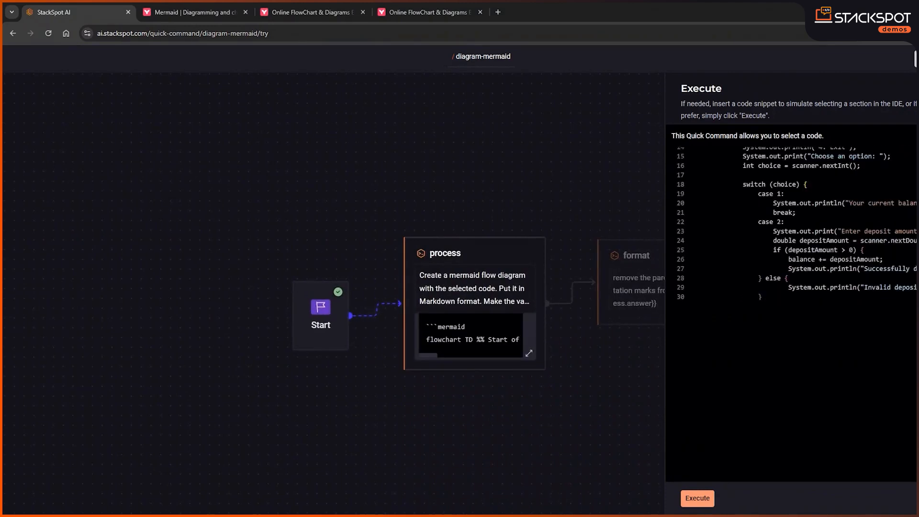
{"action": "scroll", "coordinate": [790, 225], "scroll_direction": "up", "scroll_amount": 2}
{"action": "scroll", "coordinate": [790, 225], "scroll_direction": "up", "scroll_amount": 1}
{"action": "scroll", "coordinate": [790, 225], "scroll_direction": "up", "scroll_amount": 1}
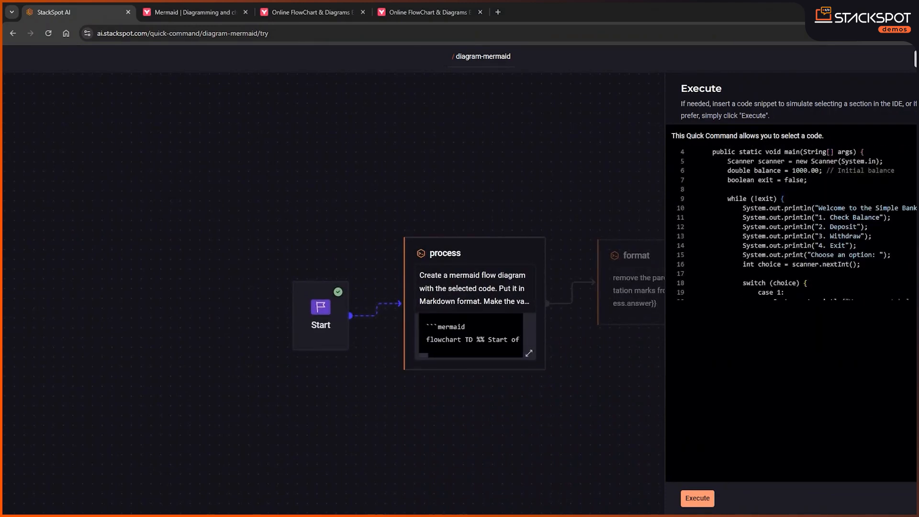
{"action": "scroll", "coordinate": [790, 225], "scroll_direction": "down", "scroll_amount": 1}
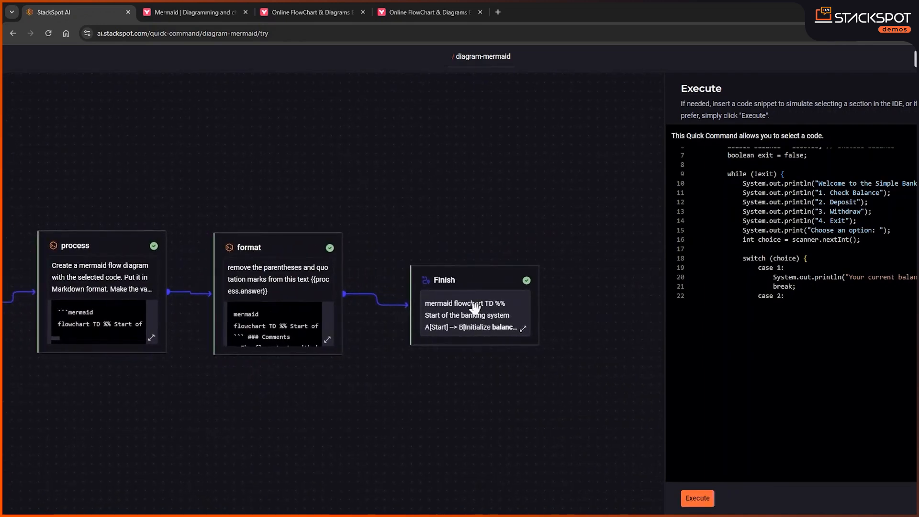
Open the Finish response and copy the banking flowchart code from the Main menu options comment through T --> C
{"action": "left_click", "coordinate": [469, 306]}
{"action": "left_click_drag", "start_coordinate": [546, 409], "coordinate": [522, 120]}
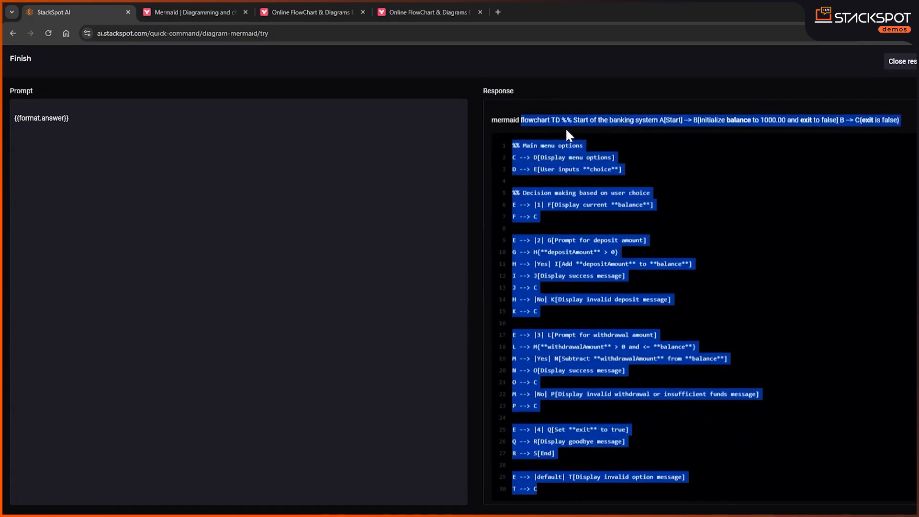
{"action": "left_click", "coordinate": [656, 157]}
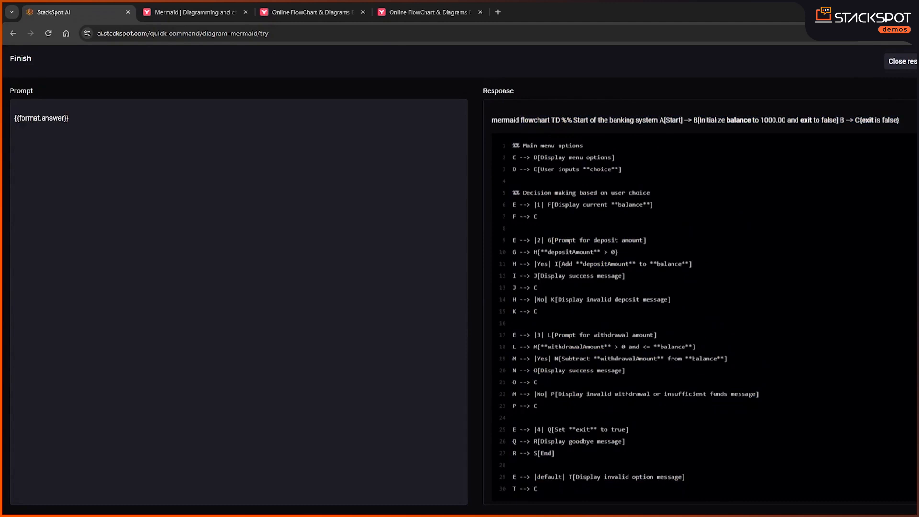
{"action": "left_click_drag", "start_coordinate": [538, 489], "coordinate": [511, 152]}
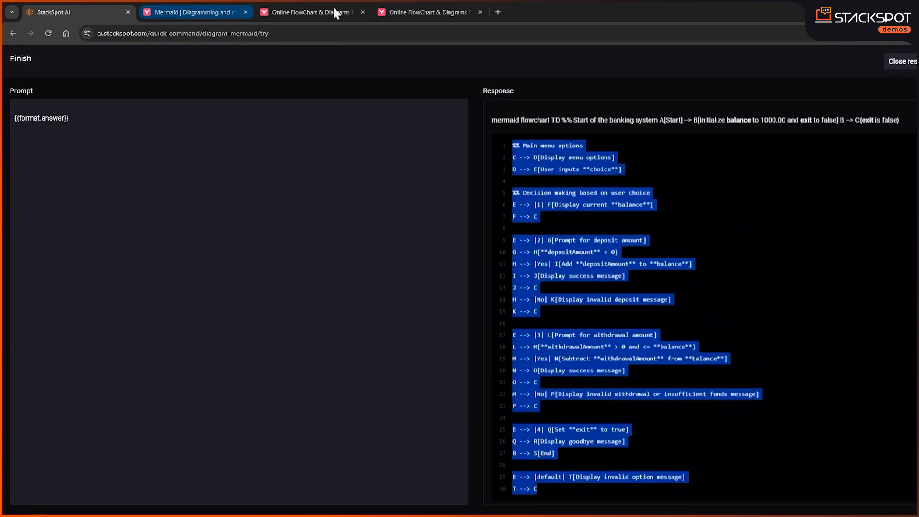
Replace the code below flowchart TD in the Mermaid Live Editor with the copied banking code and view the diagram in full screen
{"action": "left_click", "coordinate": [316, 12]}
{"action": "left_click_drag", "start_coordinate": [80, 282], "coordinate": [36, 157]}
{"action": "key", "text": "BackSpace"}
{"action": "key", "text": "ctrl+v"}
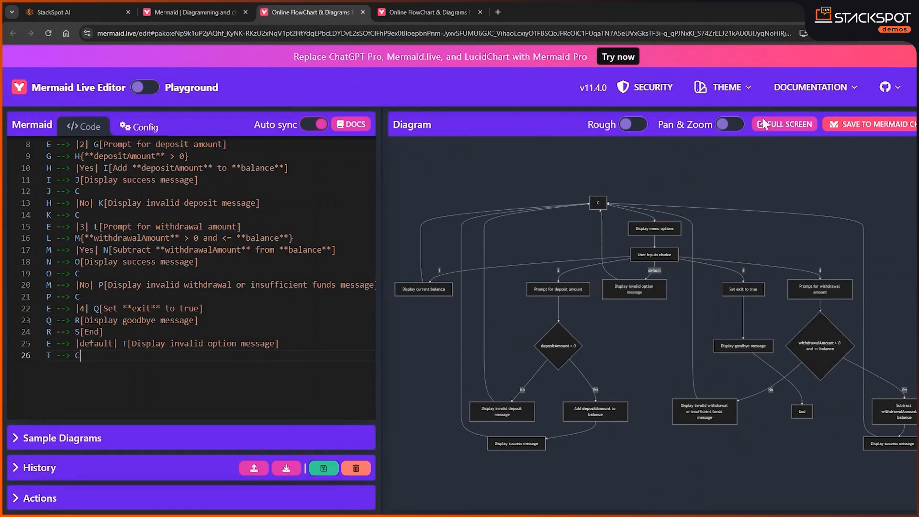
{"action": "left_click", "coordinate": [778, 124]}
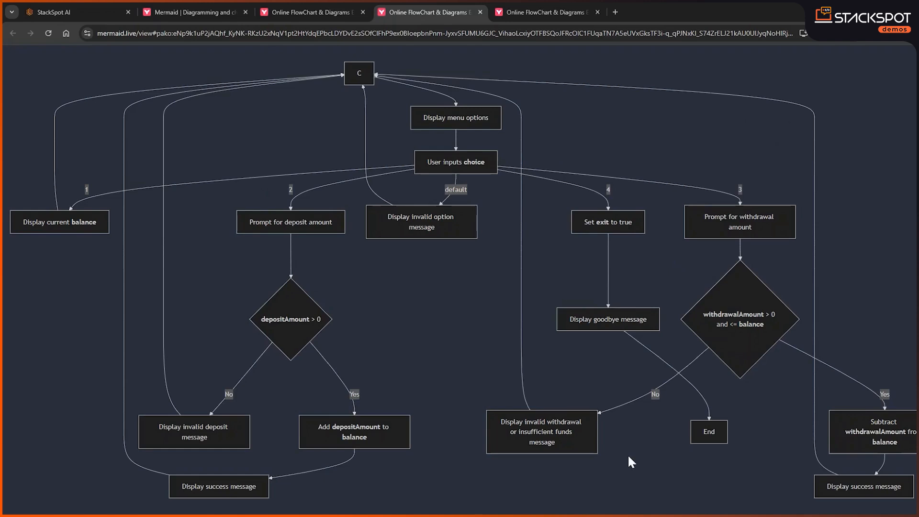
Return to StackSpot AI, close the Finish response and examine the whole diagram-mermaid flow from Start to Finish
{"action": "left_click", "coordinate": [211, 12]}
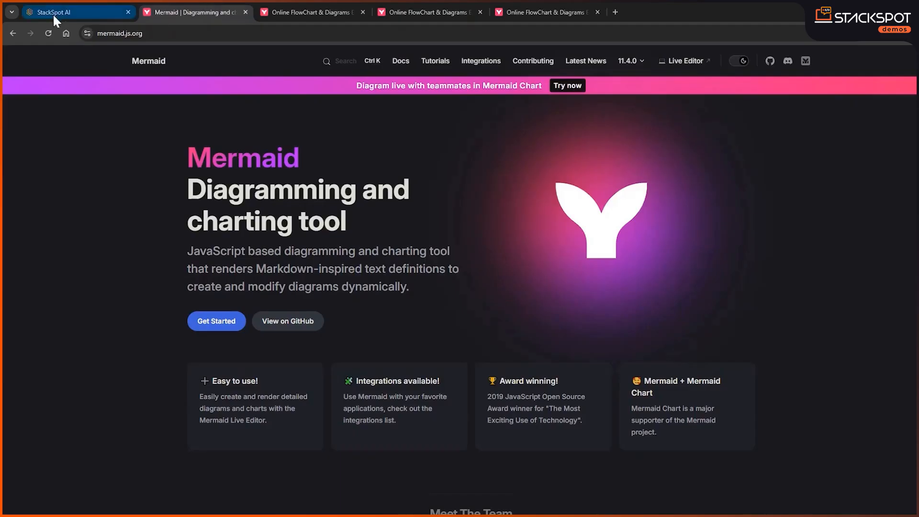
{"action": "left_click", "coordinate": [54, 12]}
{"action": "left_click", "coordinate": [902, 62]}
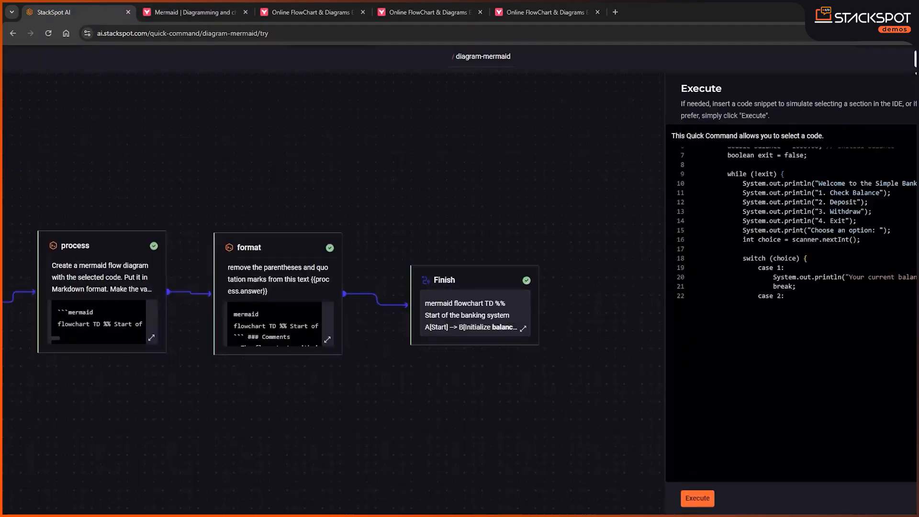
{"action": "left_click_drag", "start_coordinate": [398, 203], "coordinate": [509, 135]}
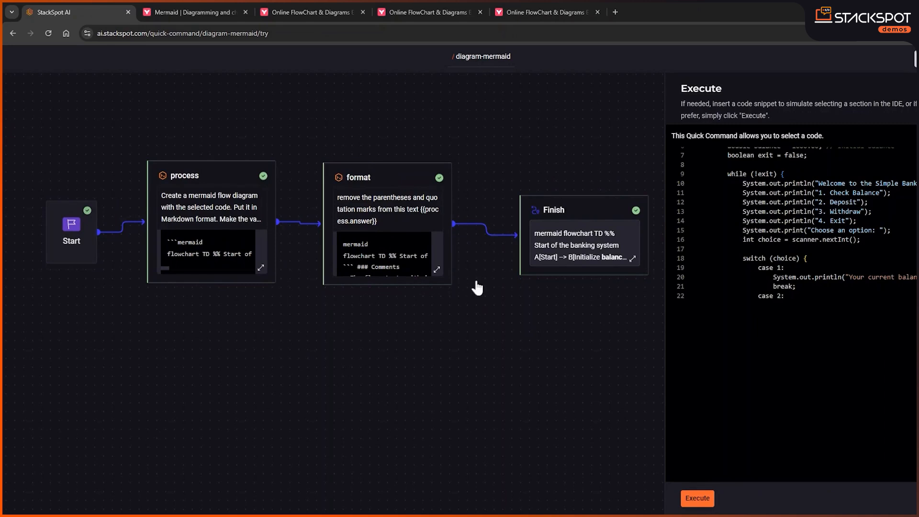
Review the full-screen NumberCheck diagram again and return to the quick command flow in StackSpot AI
{"action": "left_click", "coordinate": [543, 12]}
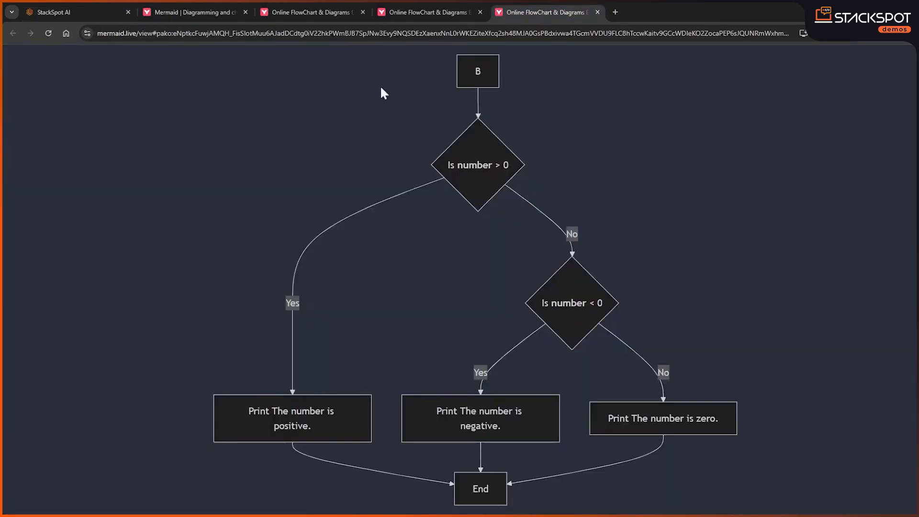
{"action": "left_click", "coordinate": [37, 11]}
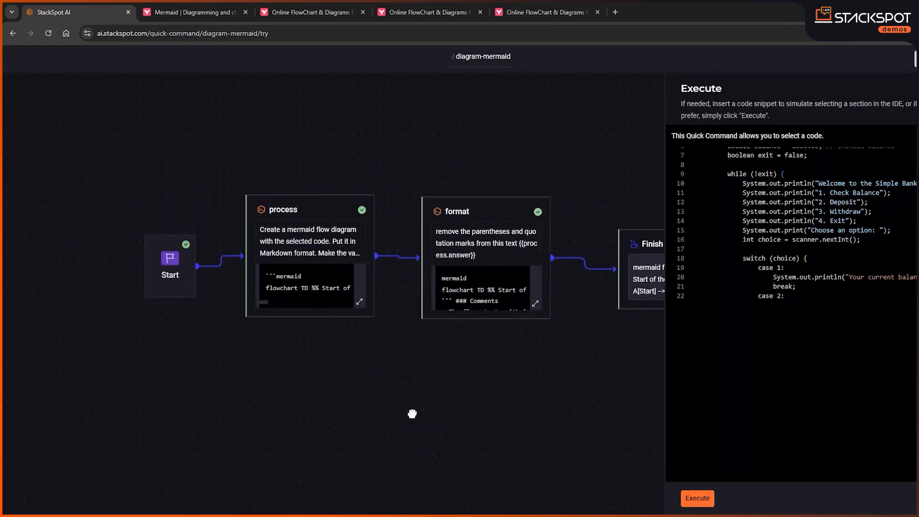
{"action": "left_click_drag", "start_coordinate": [411, 412], "coordinate": [412, 414]}
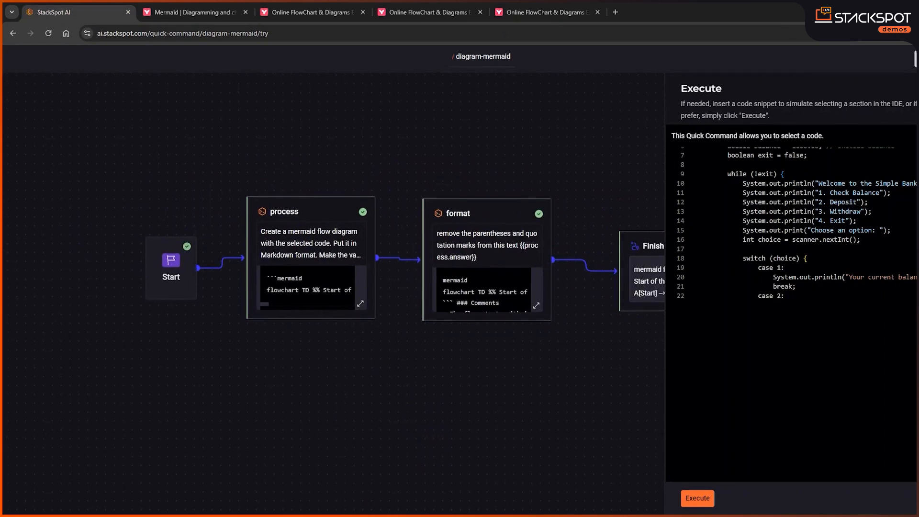